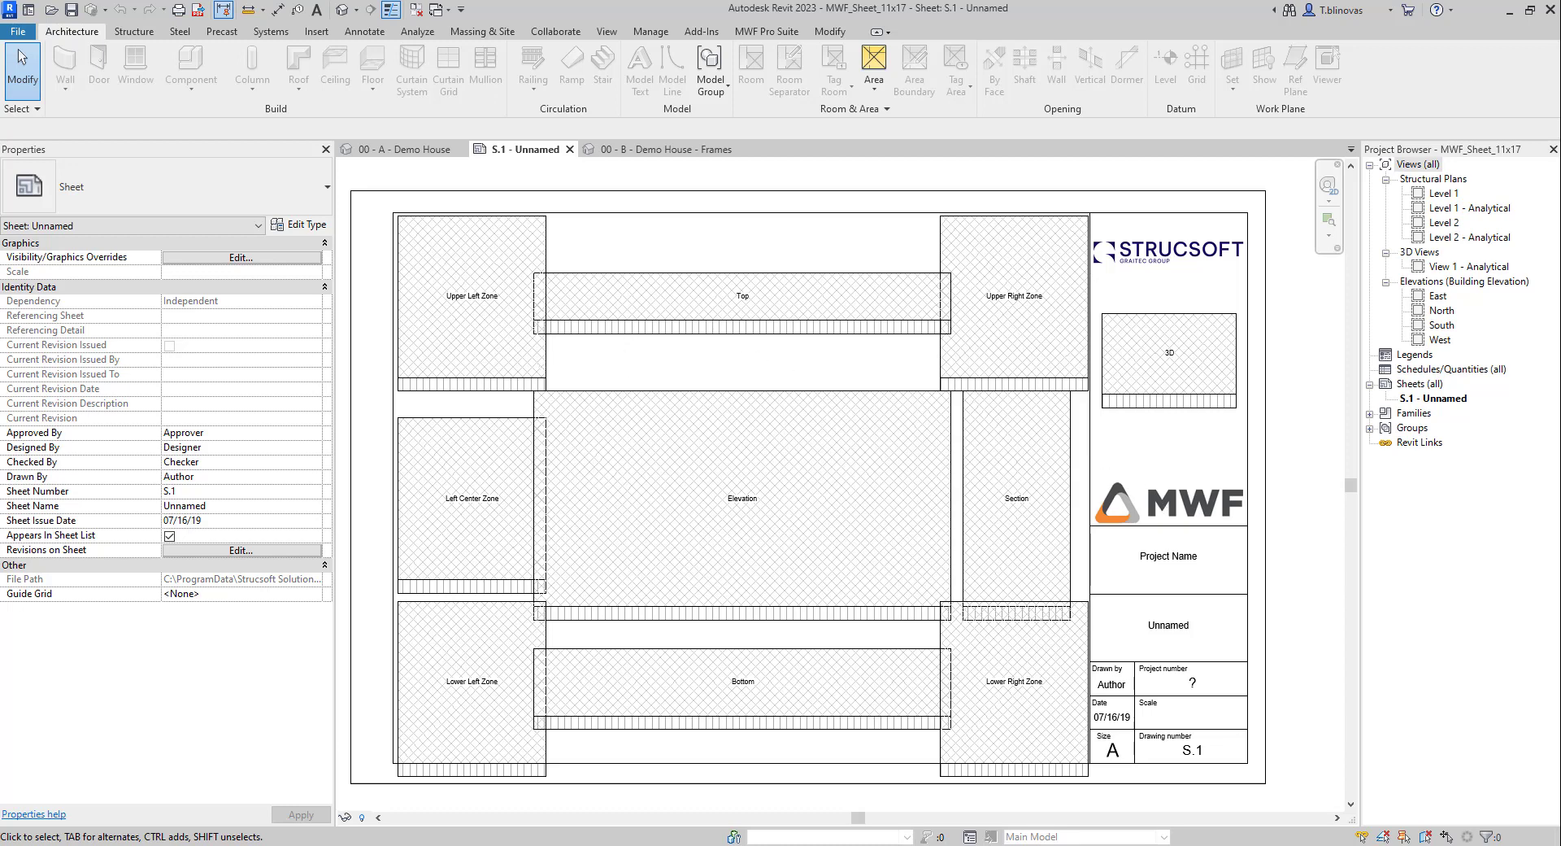
Step: Open File Explorer on Local Disk (C:) and position its window over the Revit sheet
left_click(556, 844)
left_click_drag(580, 124, 645, 142)
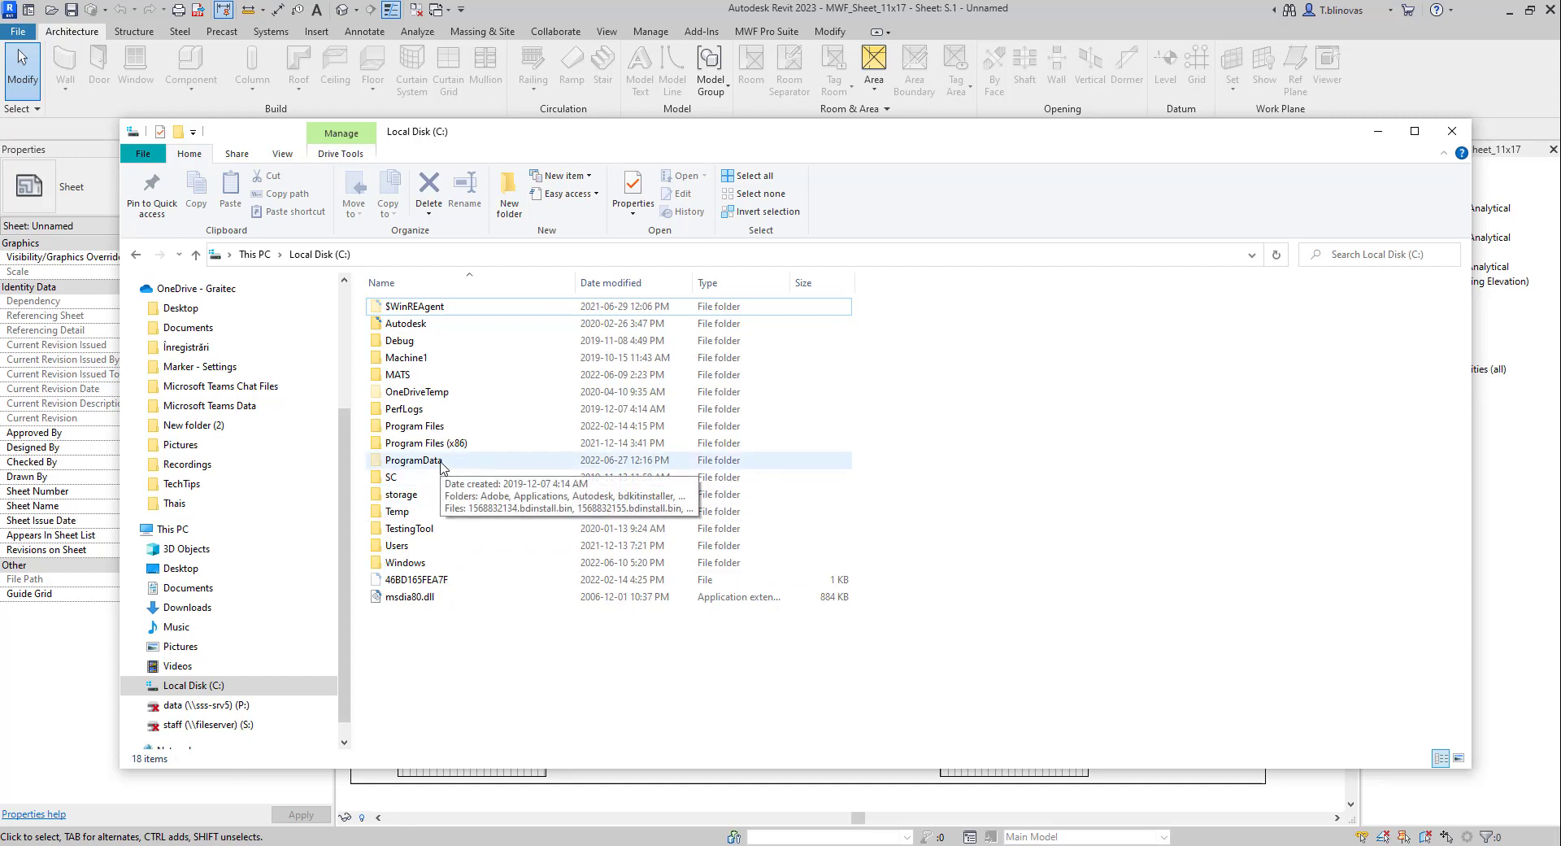
Step: Navigate to C:\ProgramData\Strucsoft Solutions\2023 in File Explorer
double_click(414, 460)
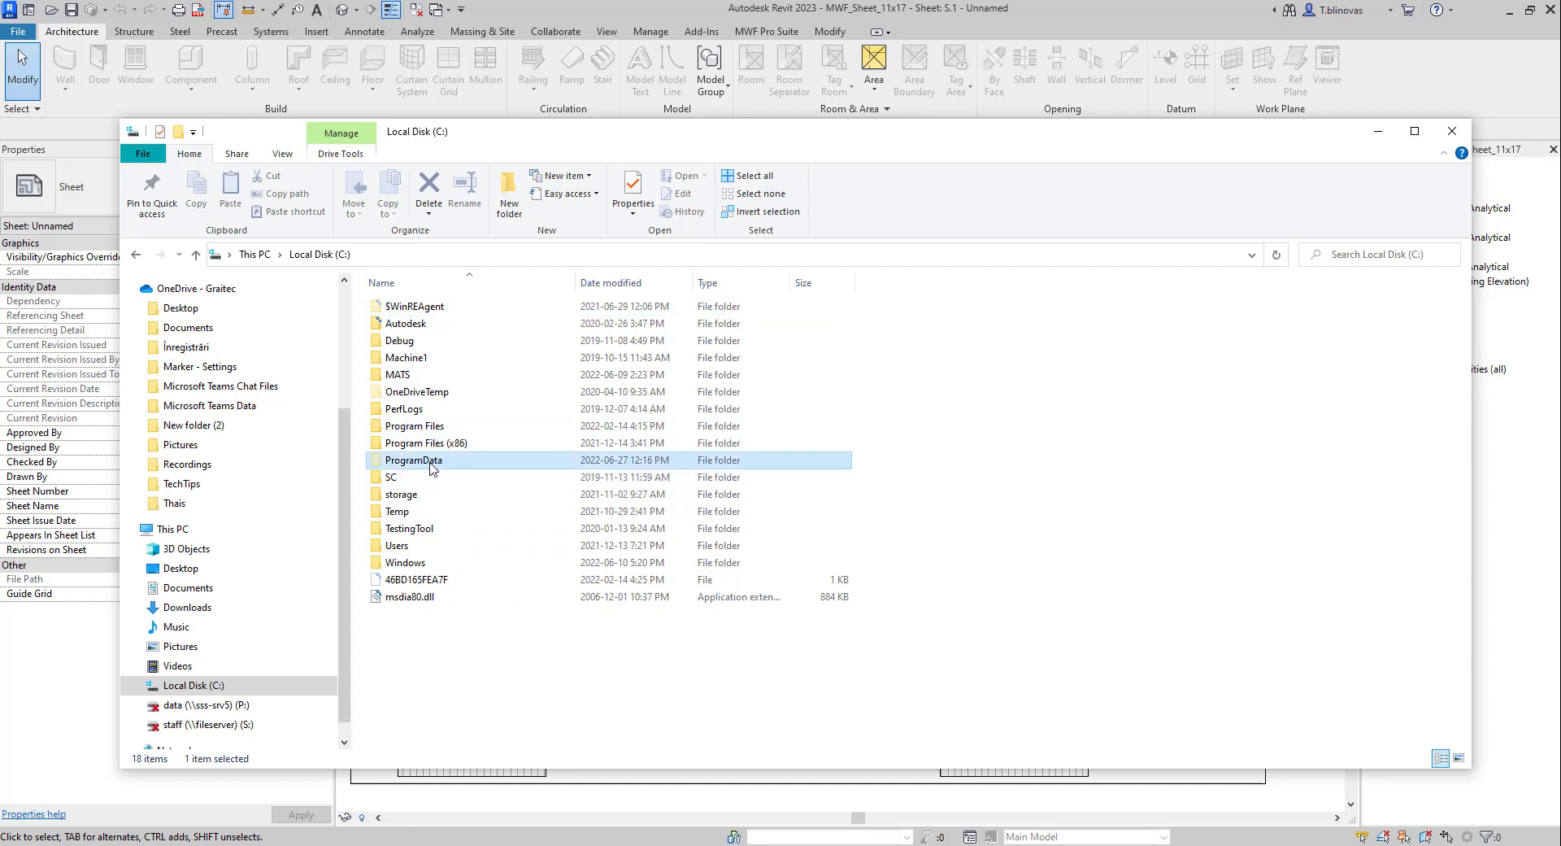
left_click(416, 375)
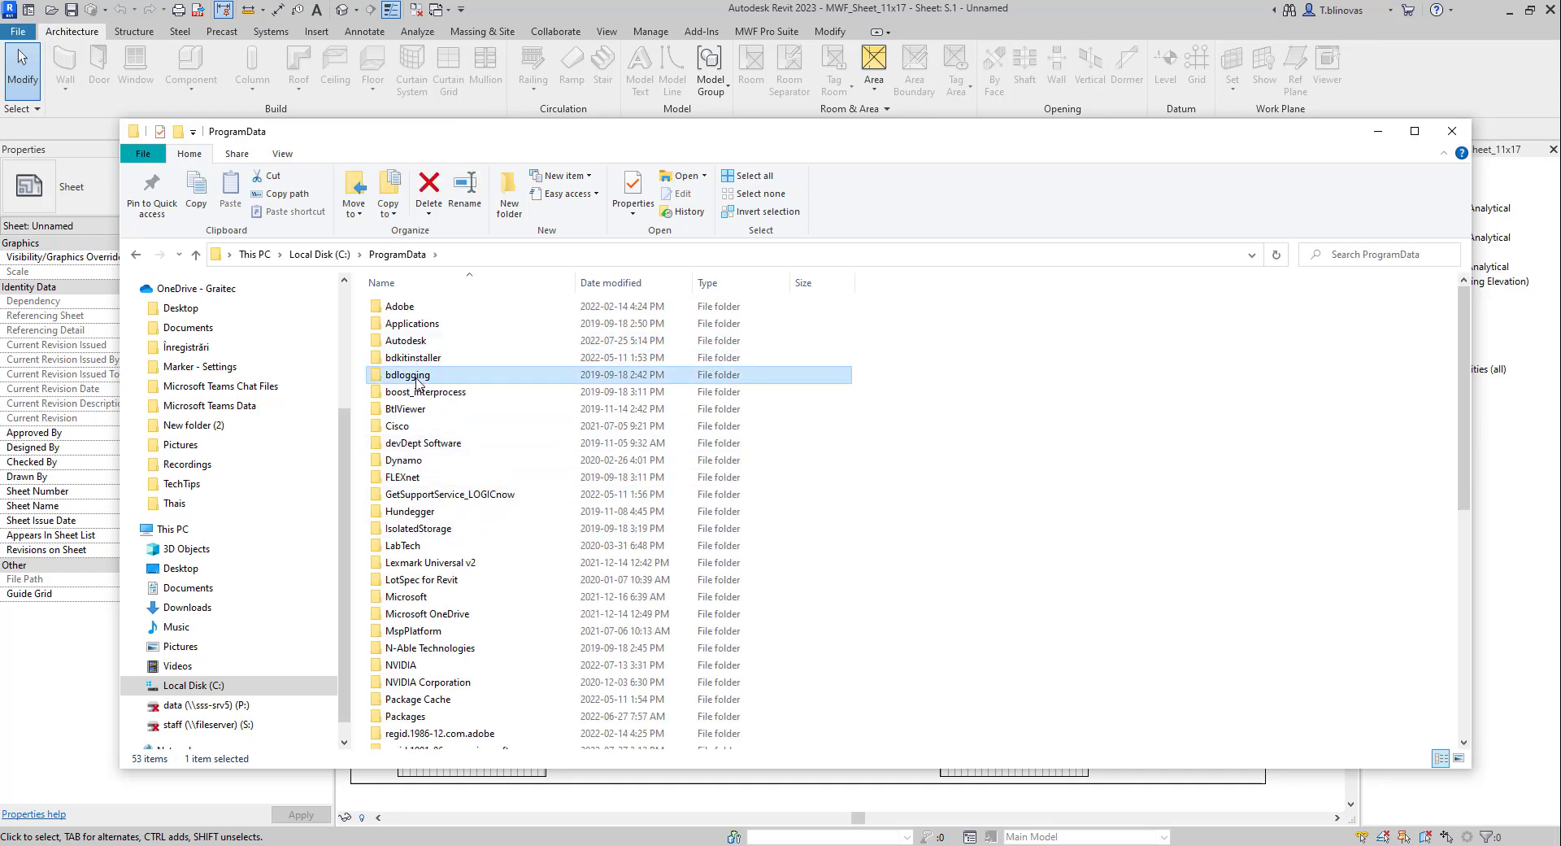
scroll(417, 378, "down", 9)
left_click(416, 382)
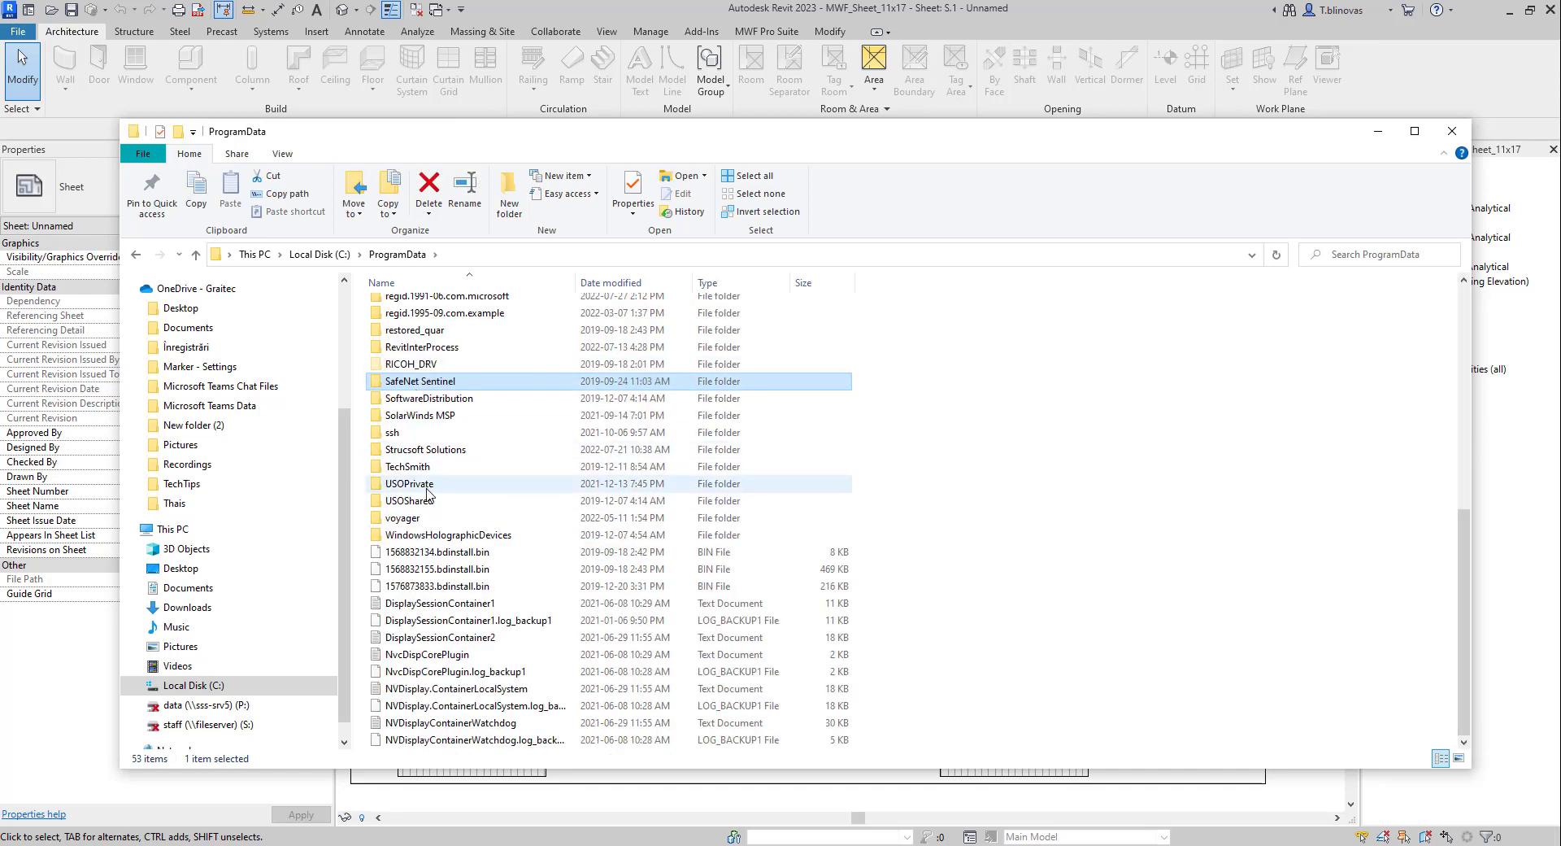
double_click(435, 452)
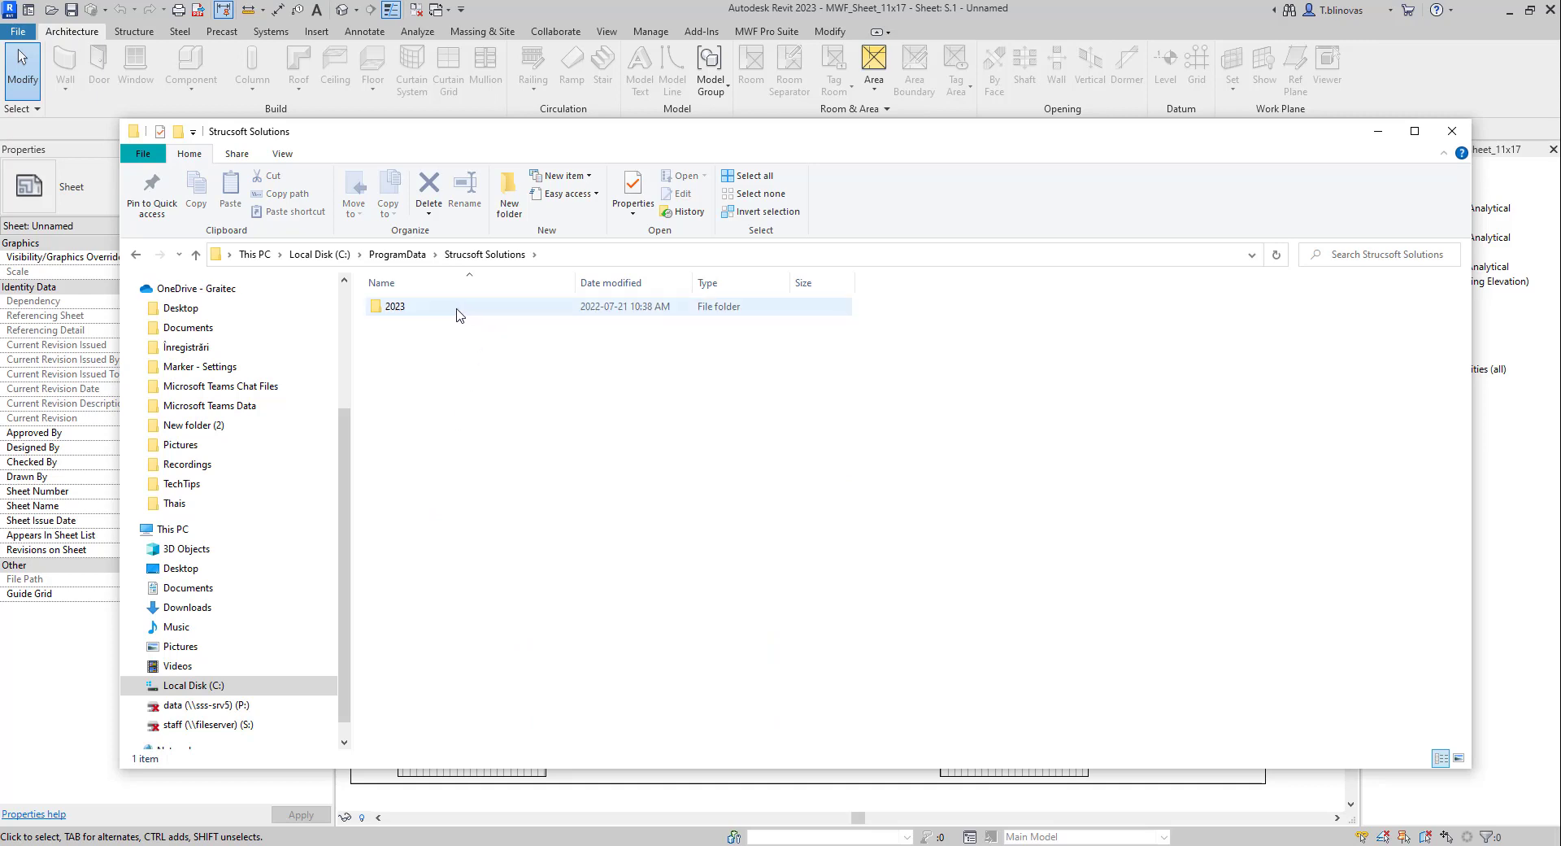
mouse_move(458, 313)
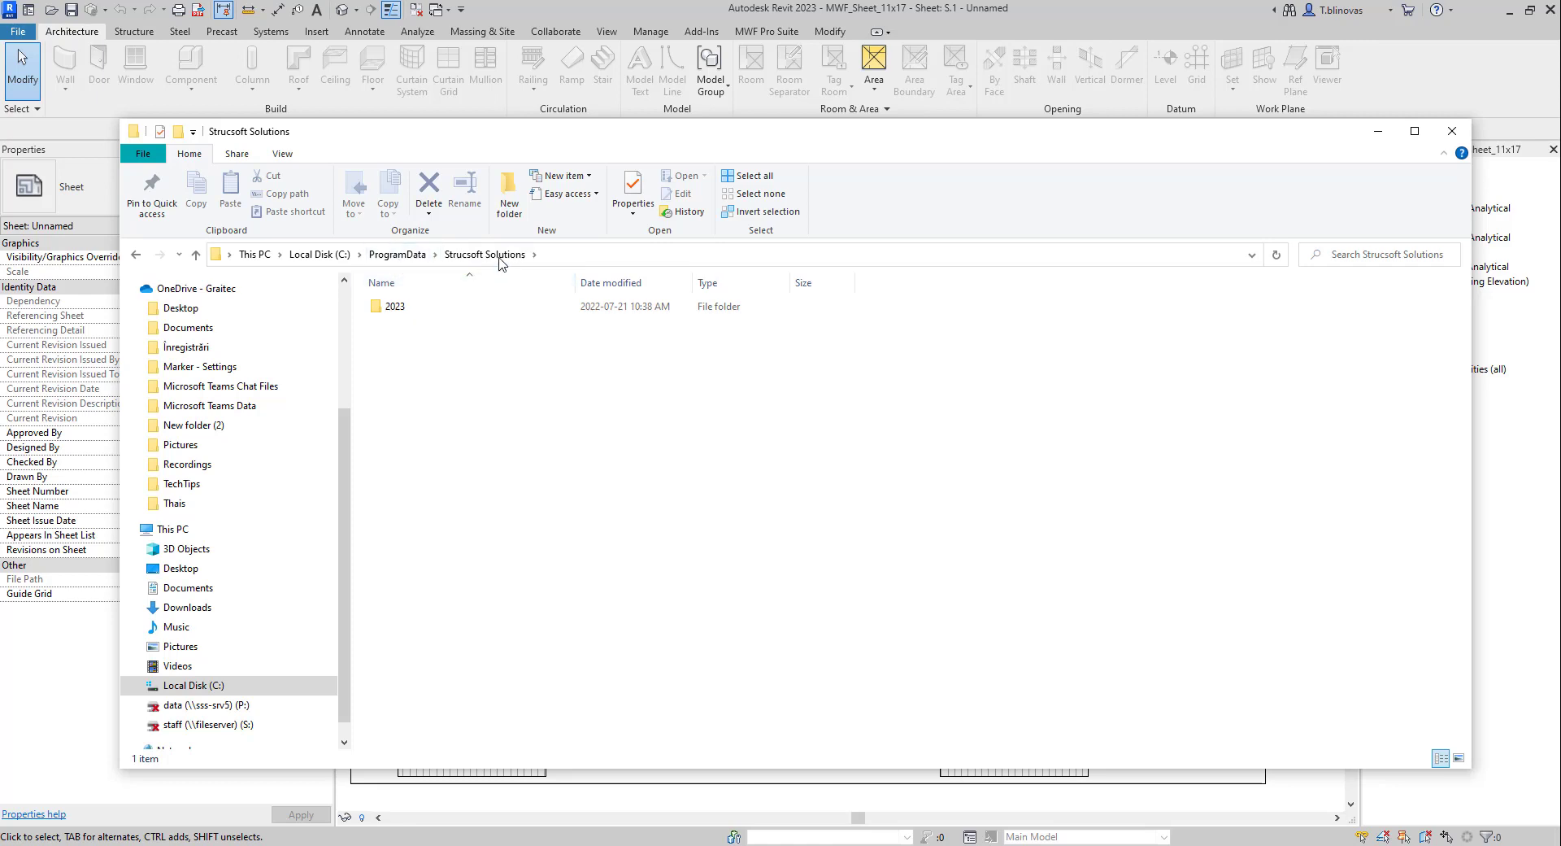
double_click(413, 307)
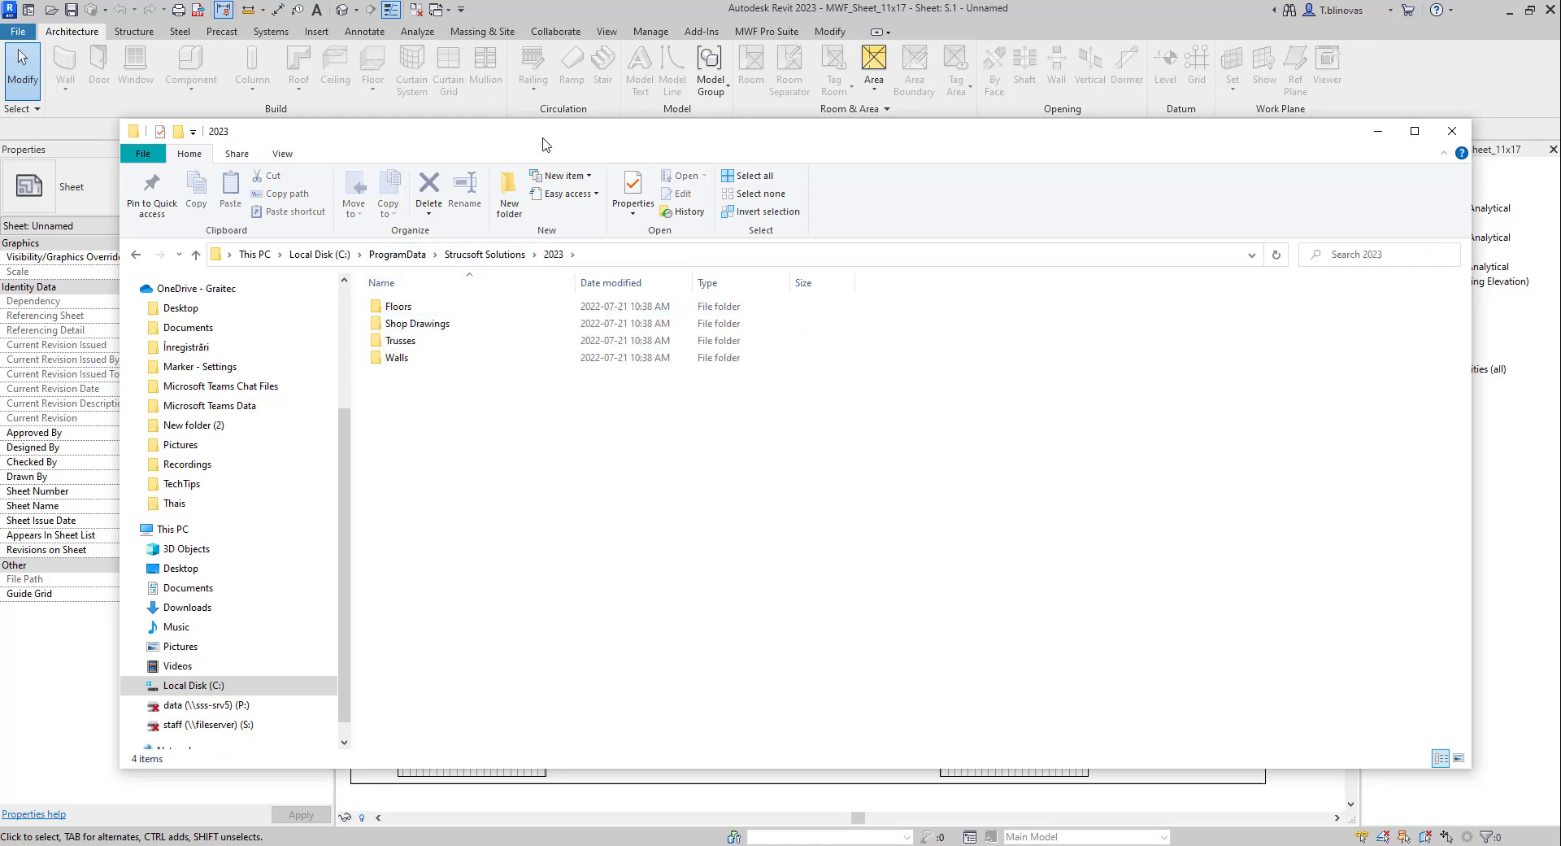
Step: Open the Shop Drawings > Walls > Imperial > Sheet Layouts folder
left_click_drag(549, 143, 530, 110)
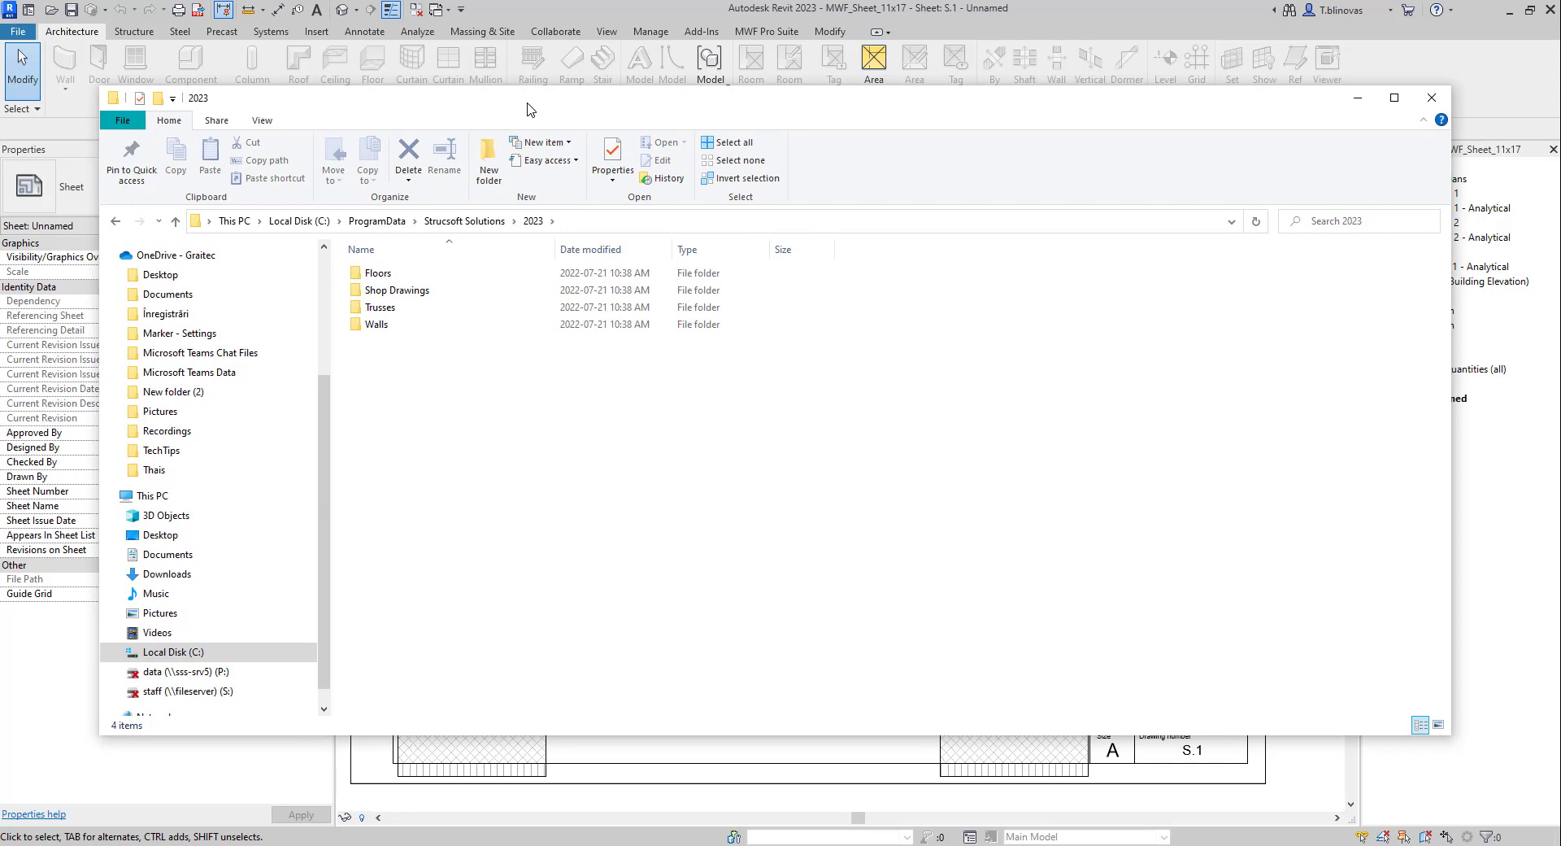
double_click(421, 293)
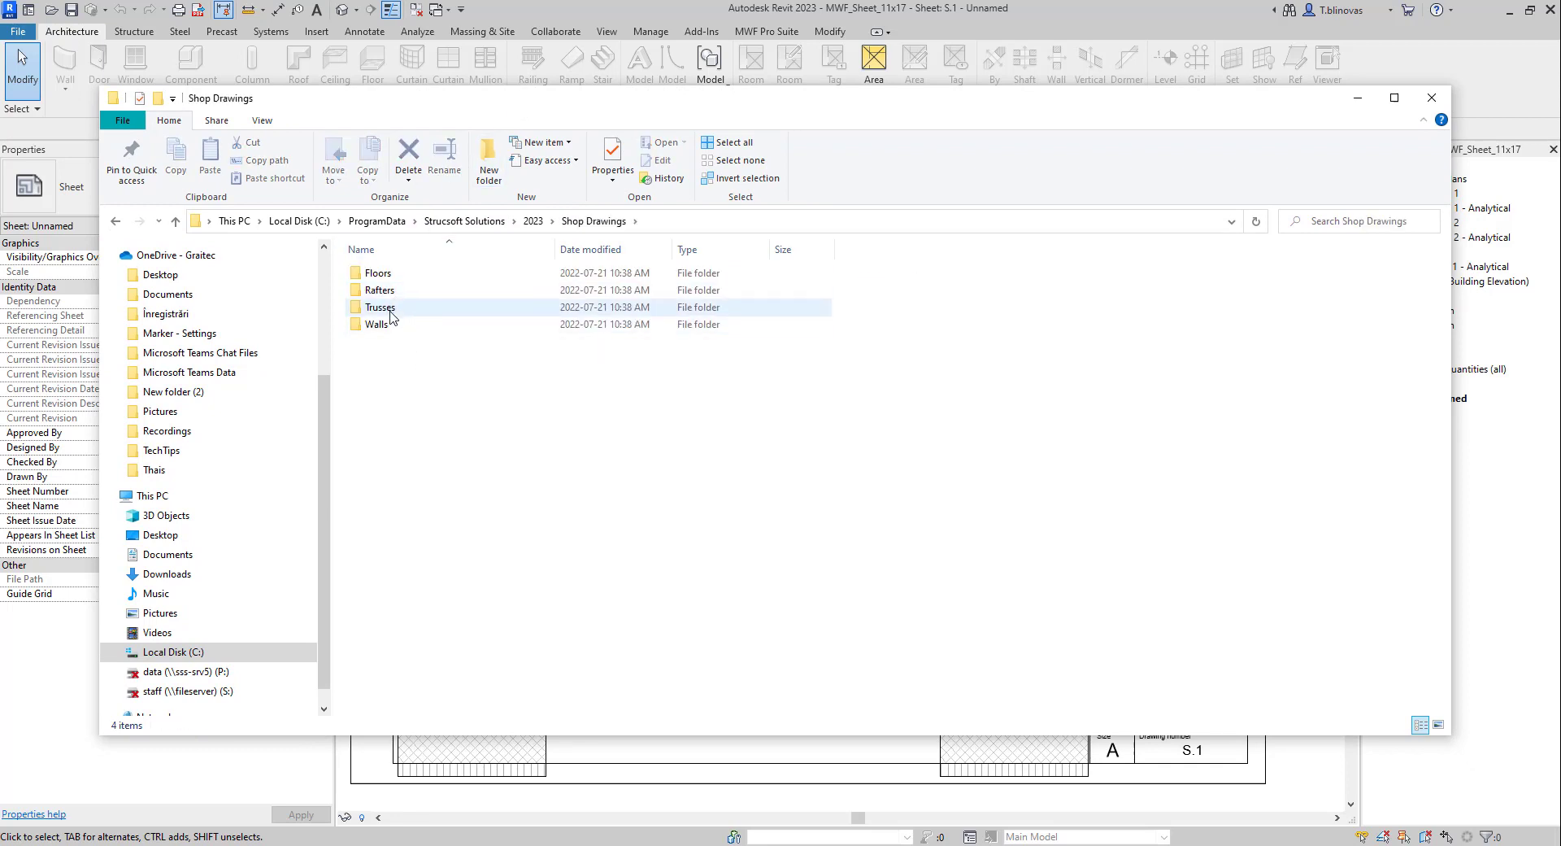
double_click(387, 325)
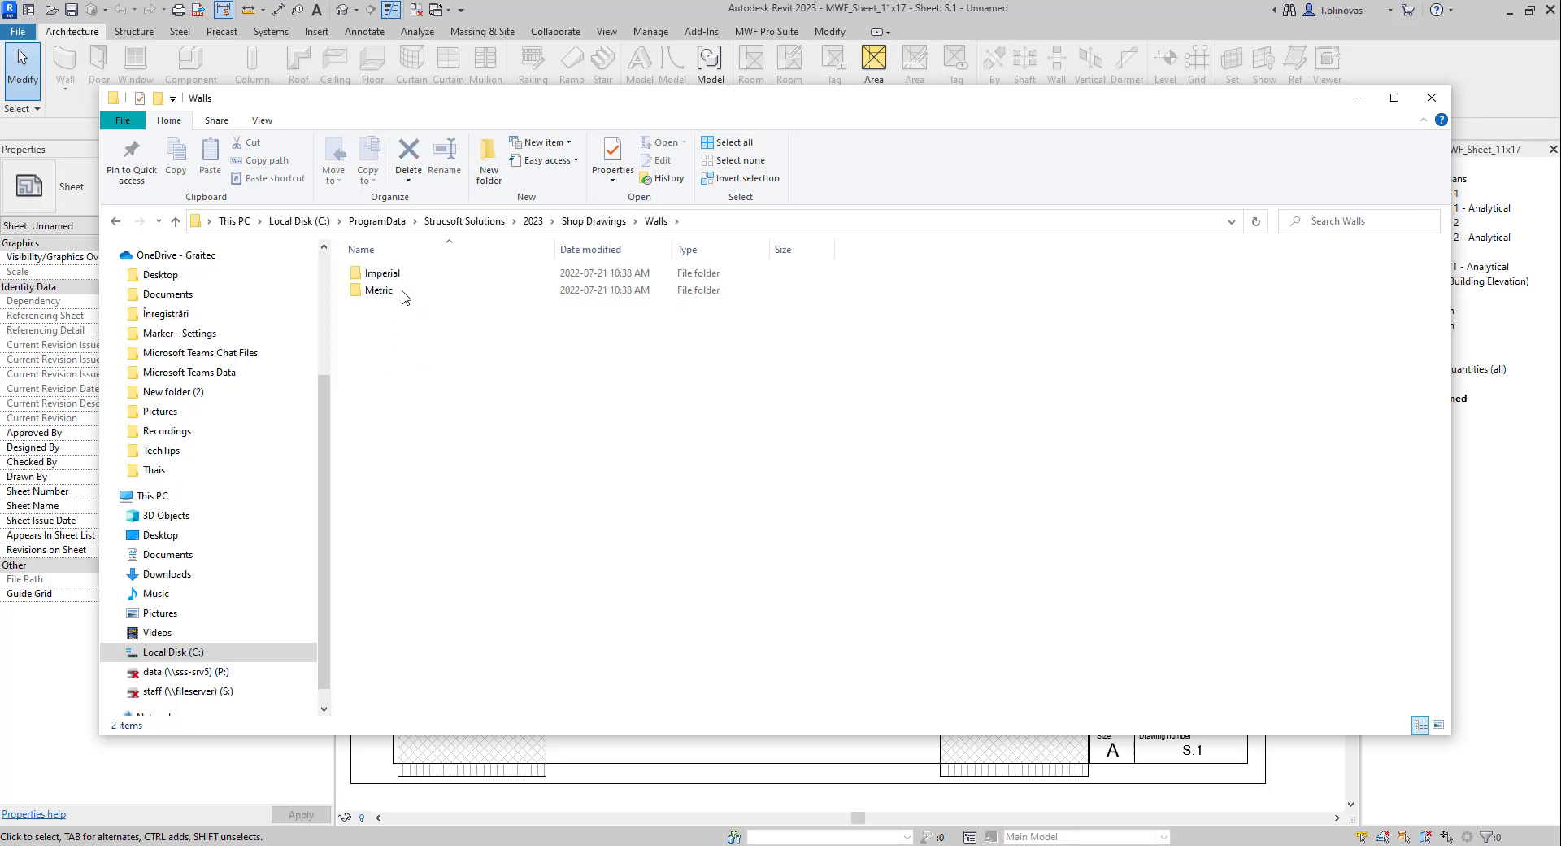
double_click(401, 279)
double_click(399, 284)
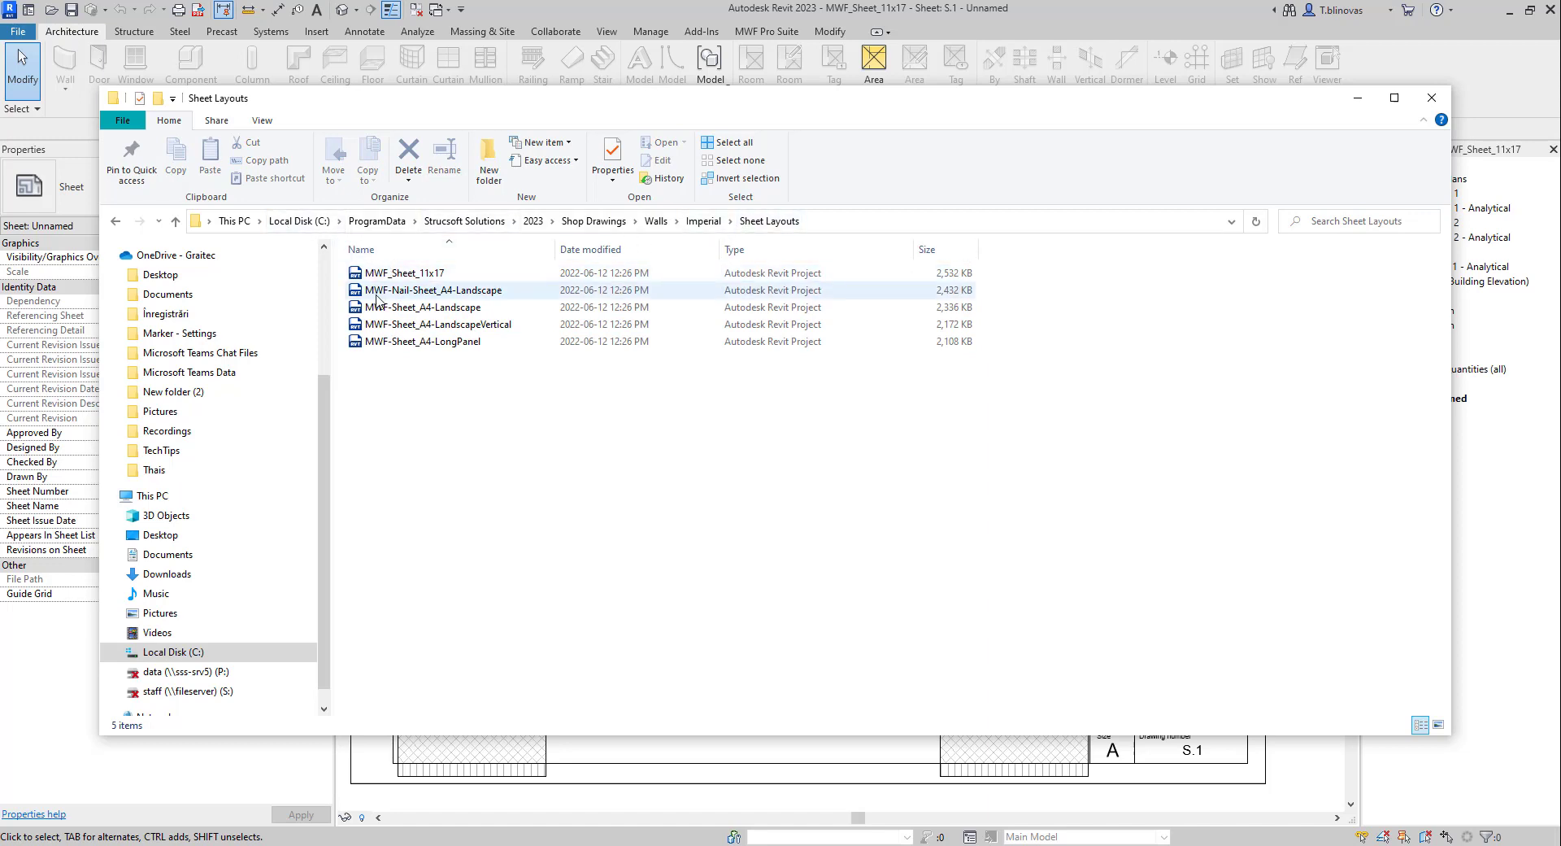
Step: Review the MWF sheet layout files, including MWF_Sheet_11x17, sorted by name, then minimize Explorer
left_click(455, 274)
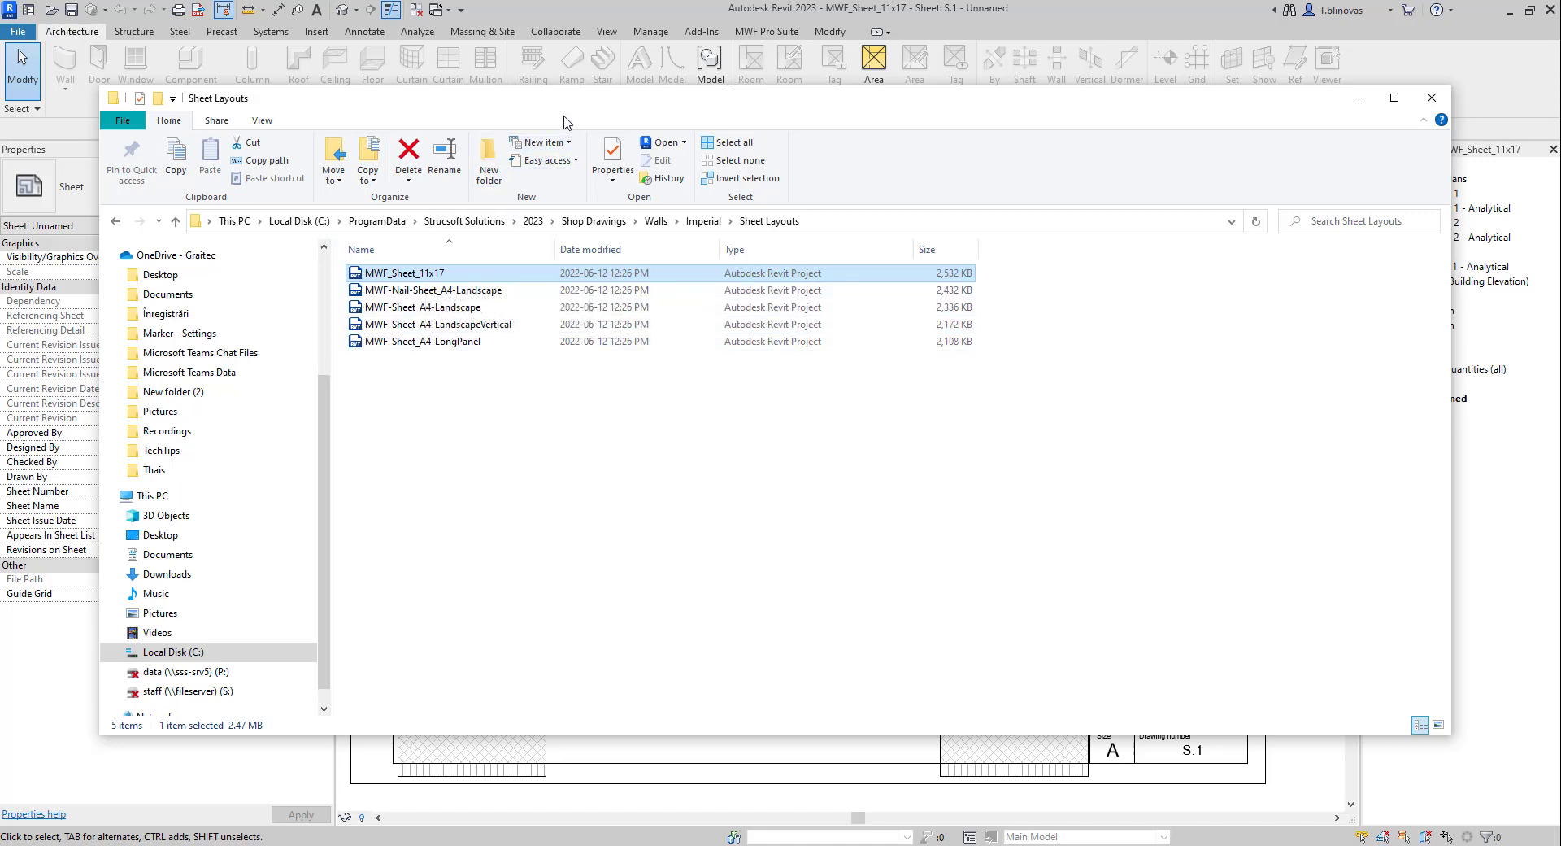
left_click_drag(561, 114, 539, 147)
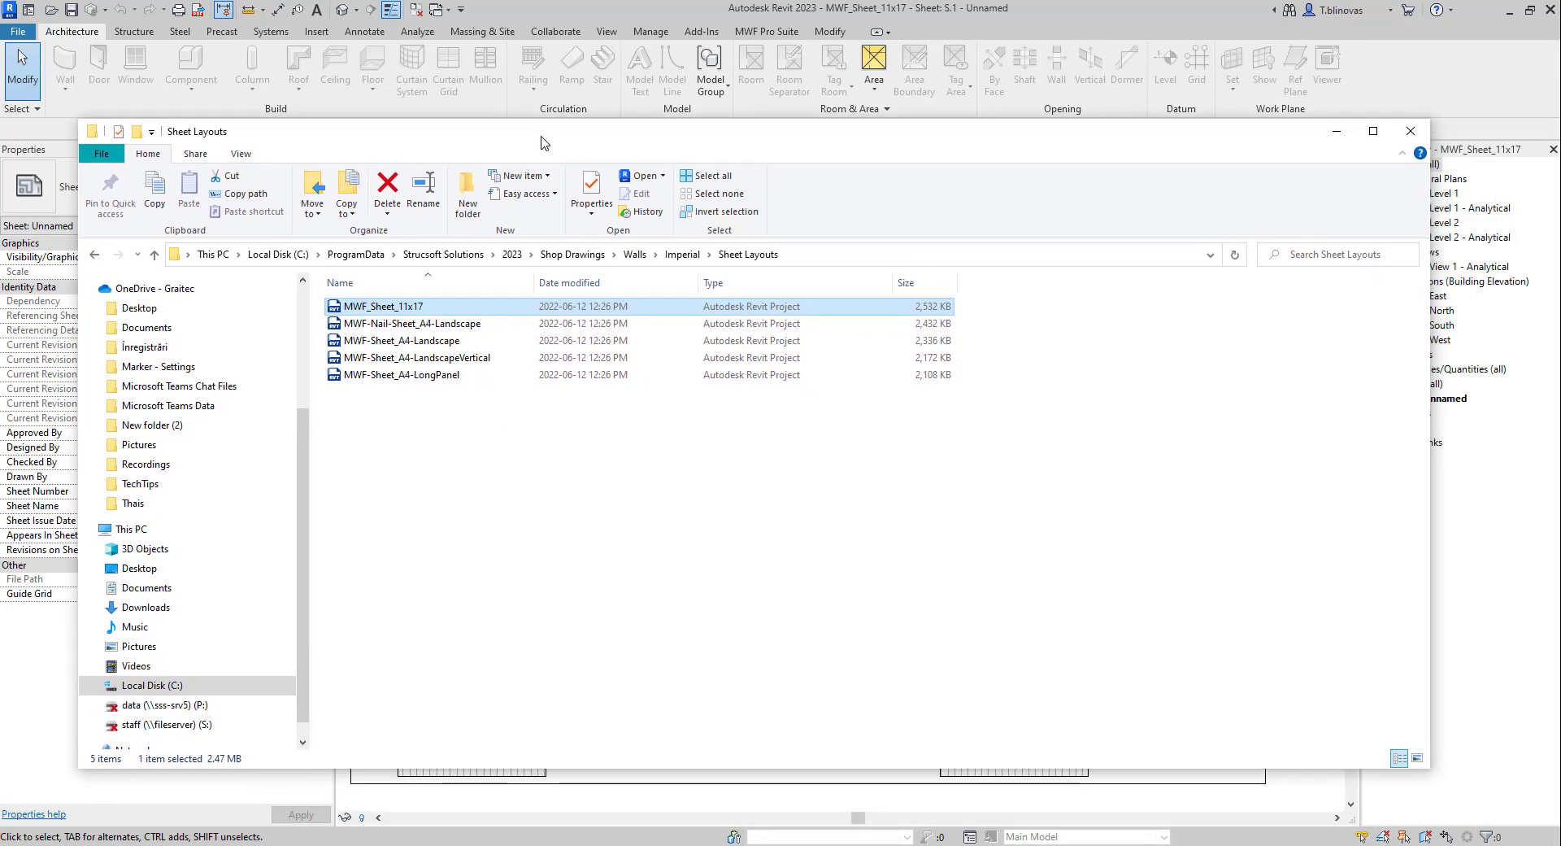
left_click(453, 345)
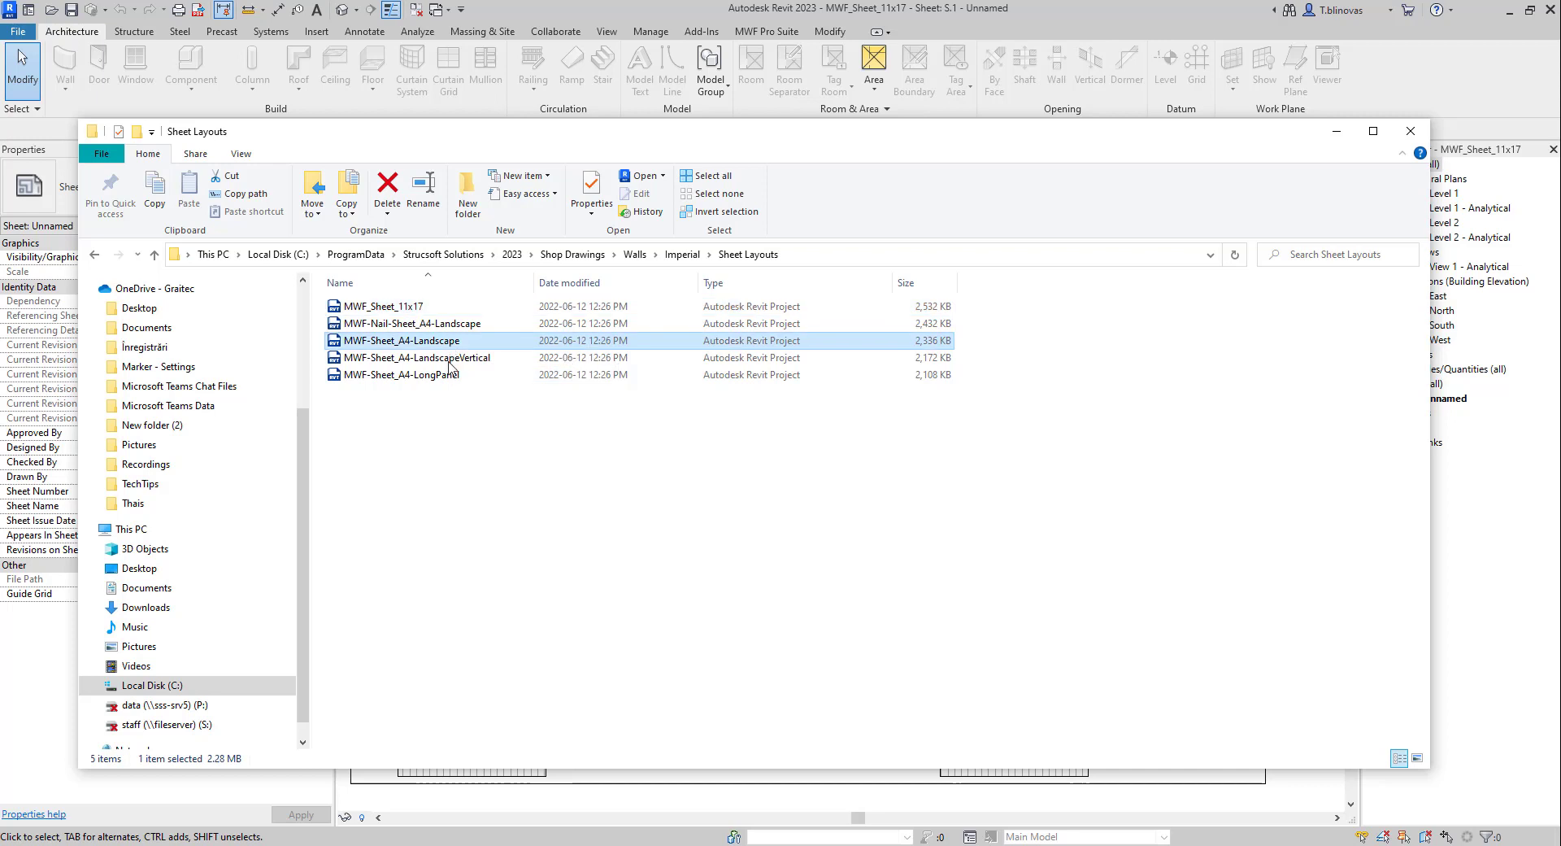
left_click(439, 282)
left_click(439, 282)
left_click_drag(1163, 124, 1116, 116)
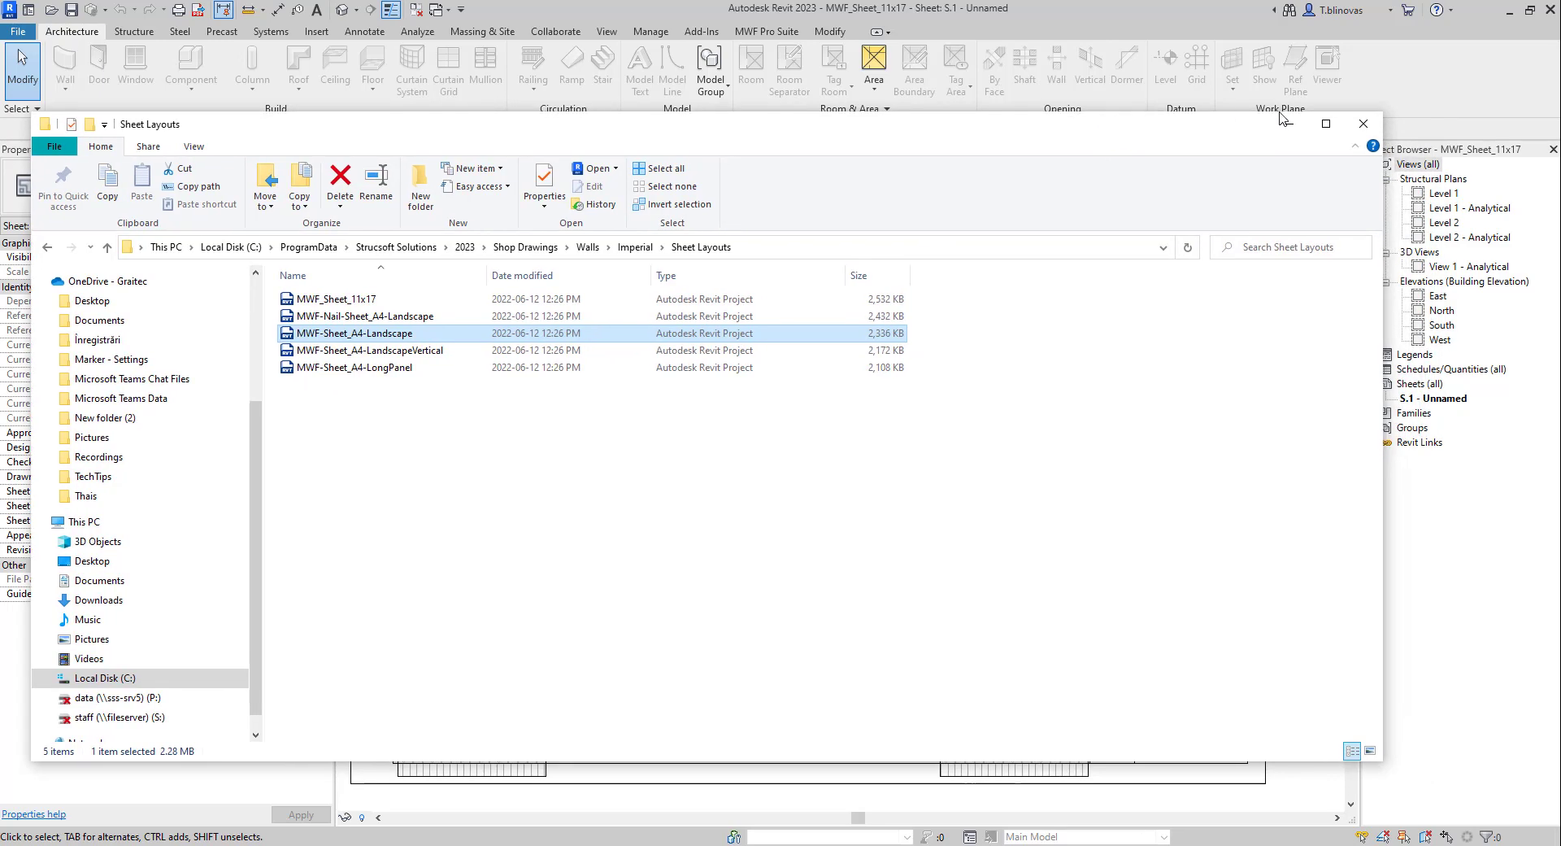
left_click(1291, 123)
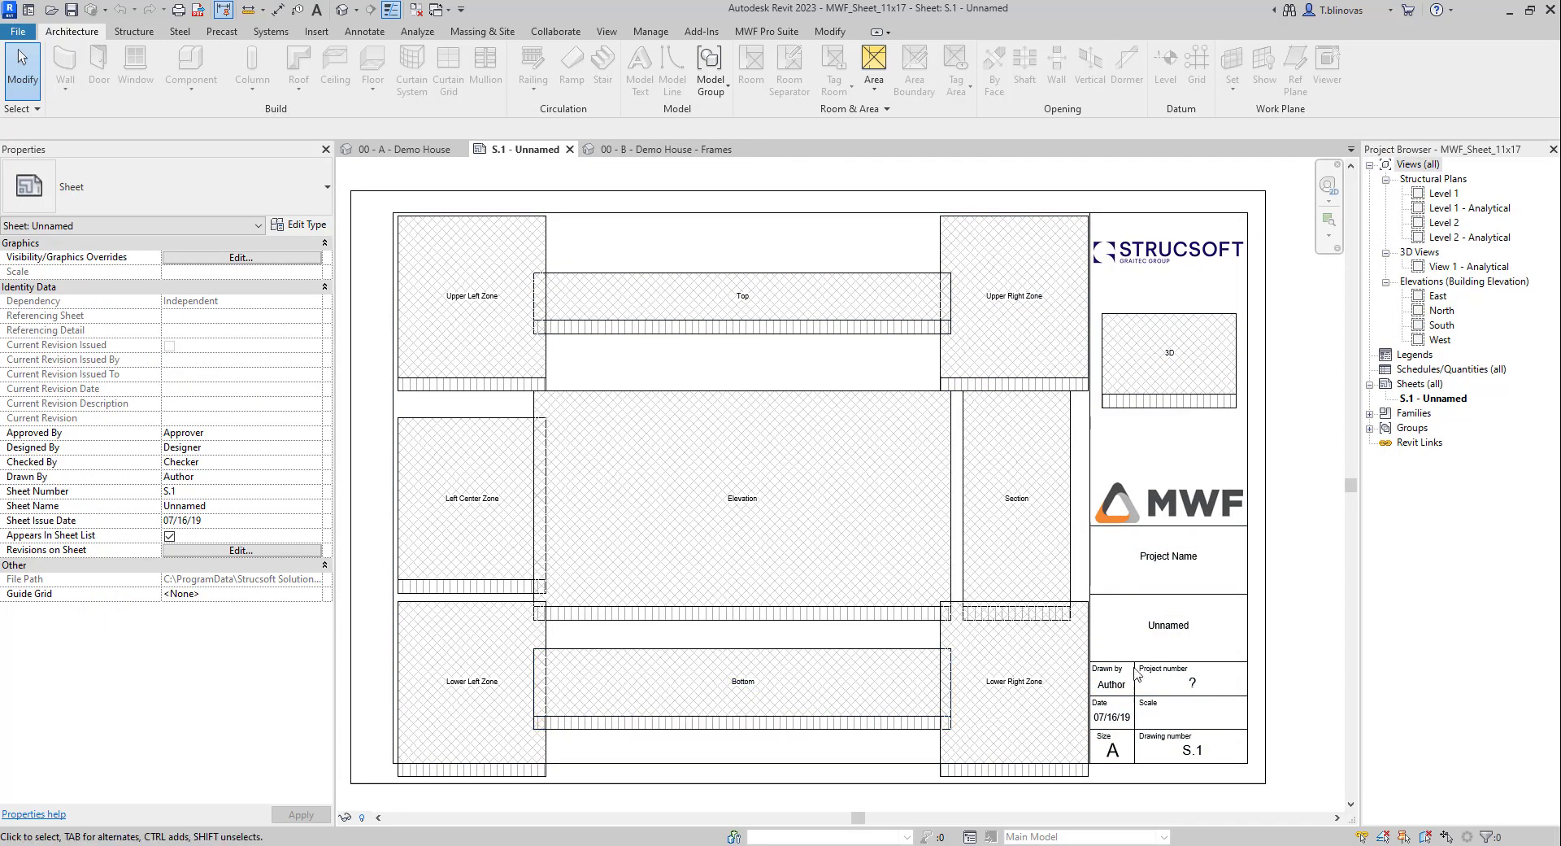
Step: Select the MWF_Sheet_11x17 title block on sheet S.1 to view its properties
left_click(1251, 536)
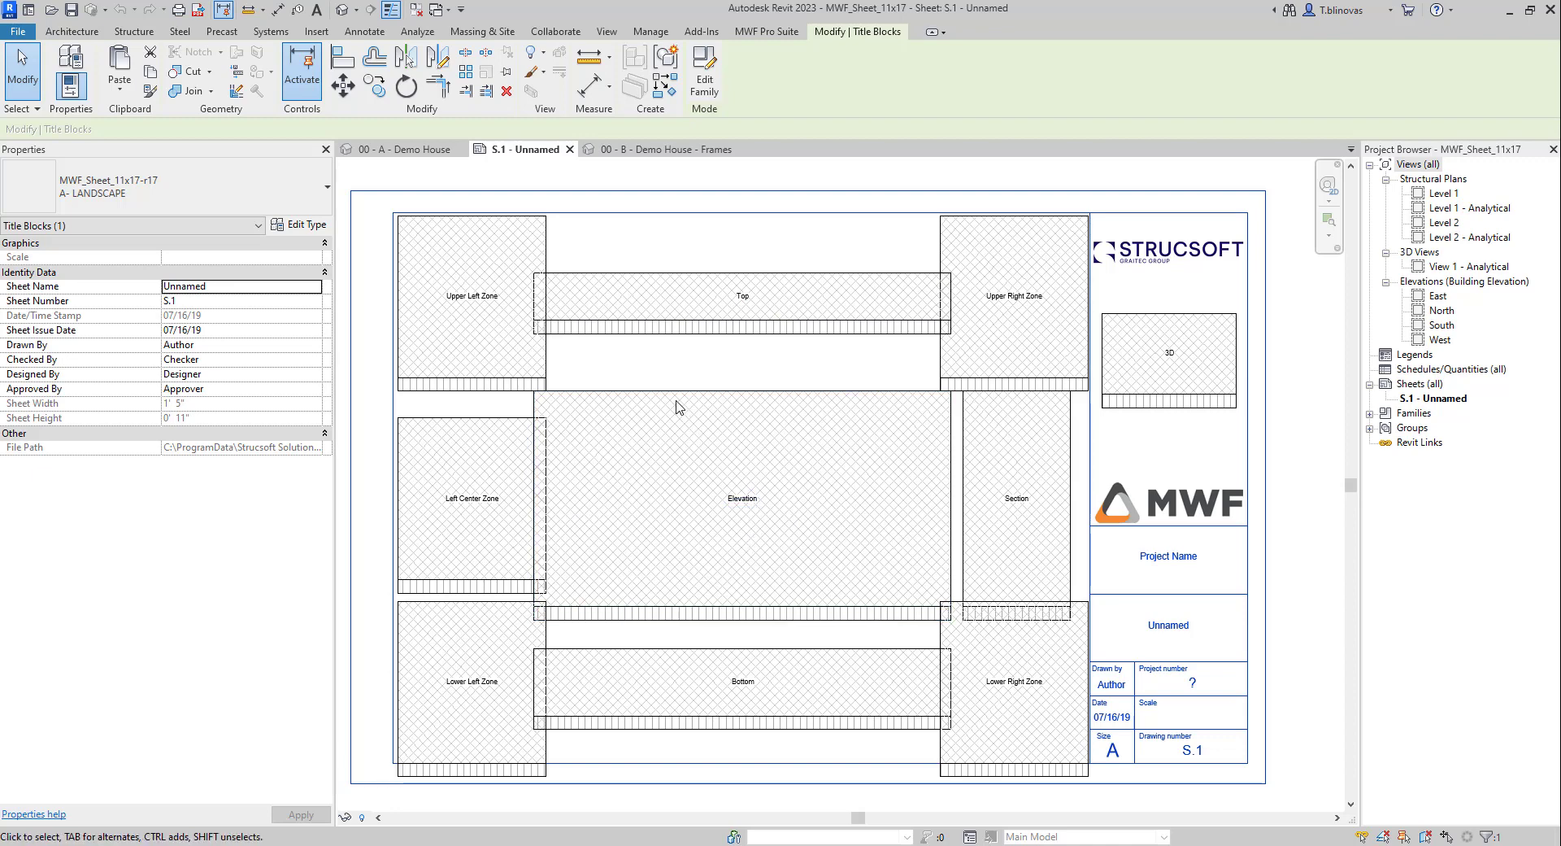
Step: Delete the Upper Right, Lower Right and Section zone annotations
left_click(1000, 387)
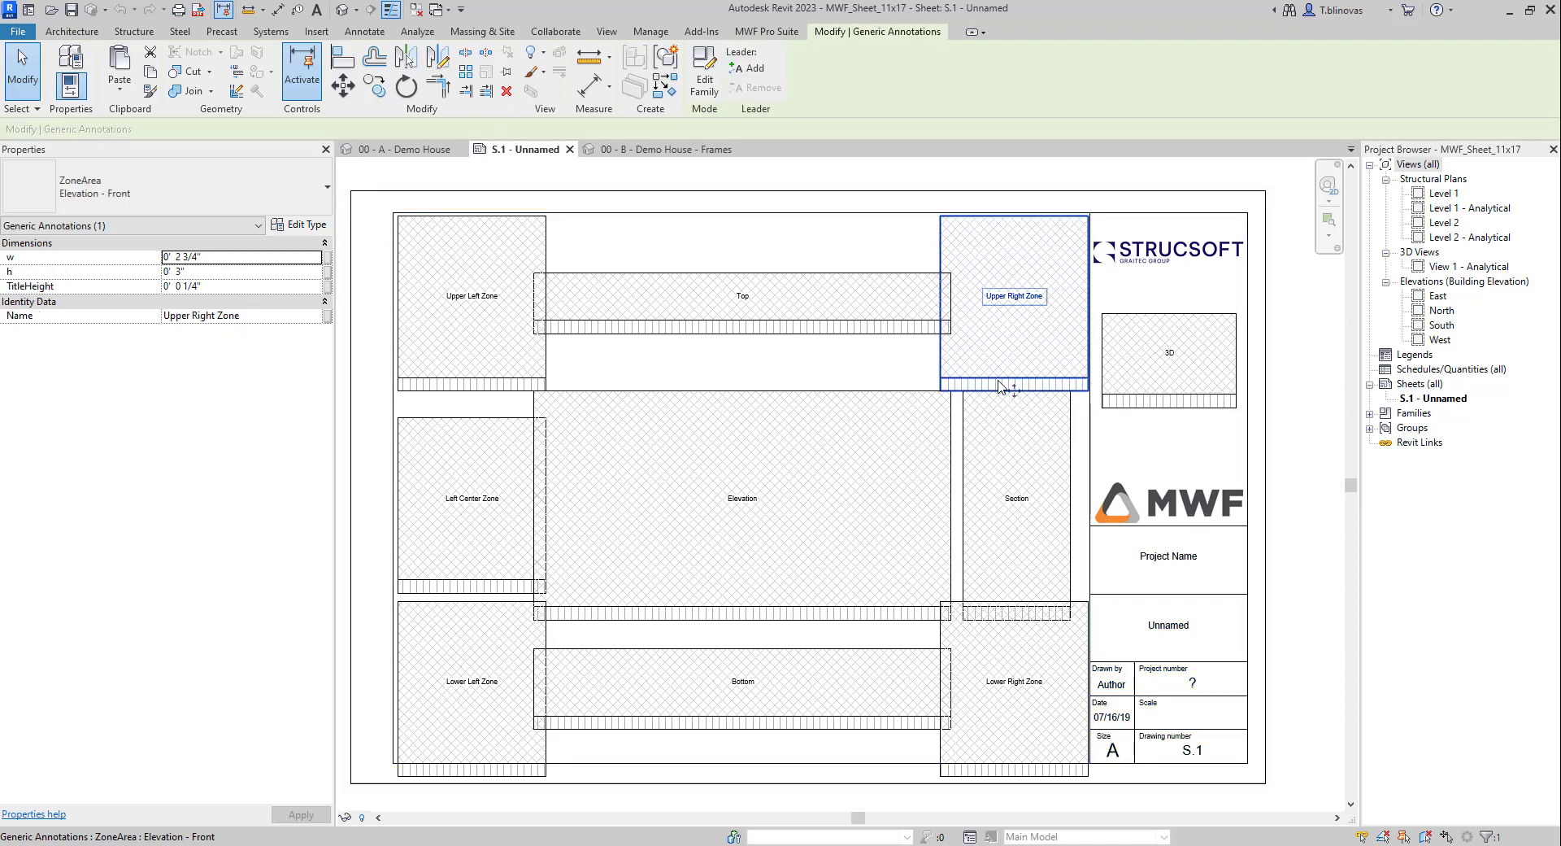
key("Escape")
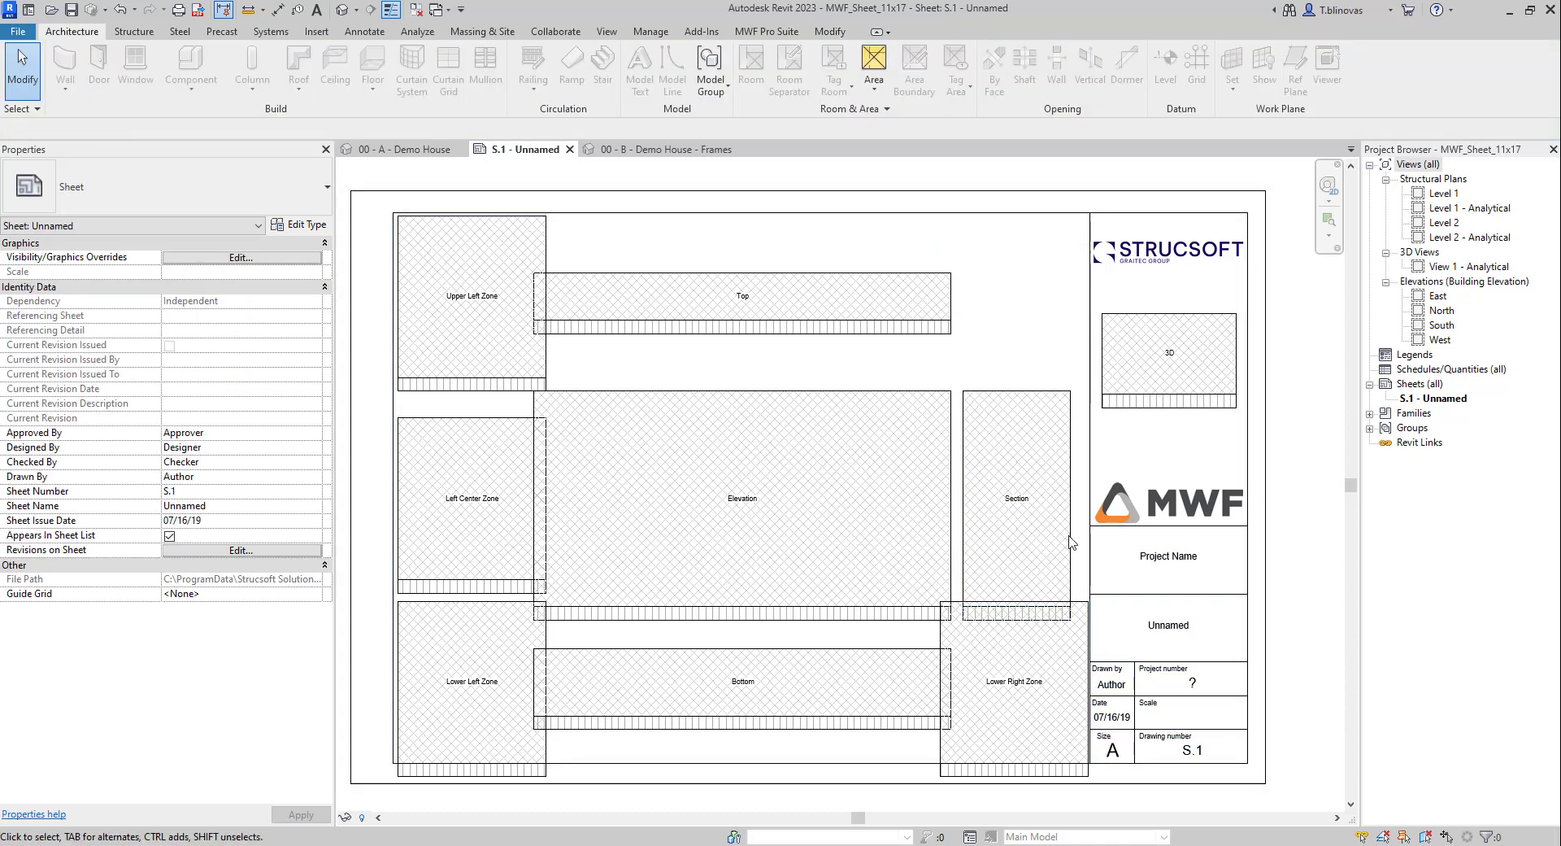
left_click(955, 679)
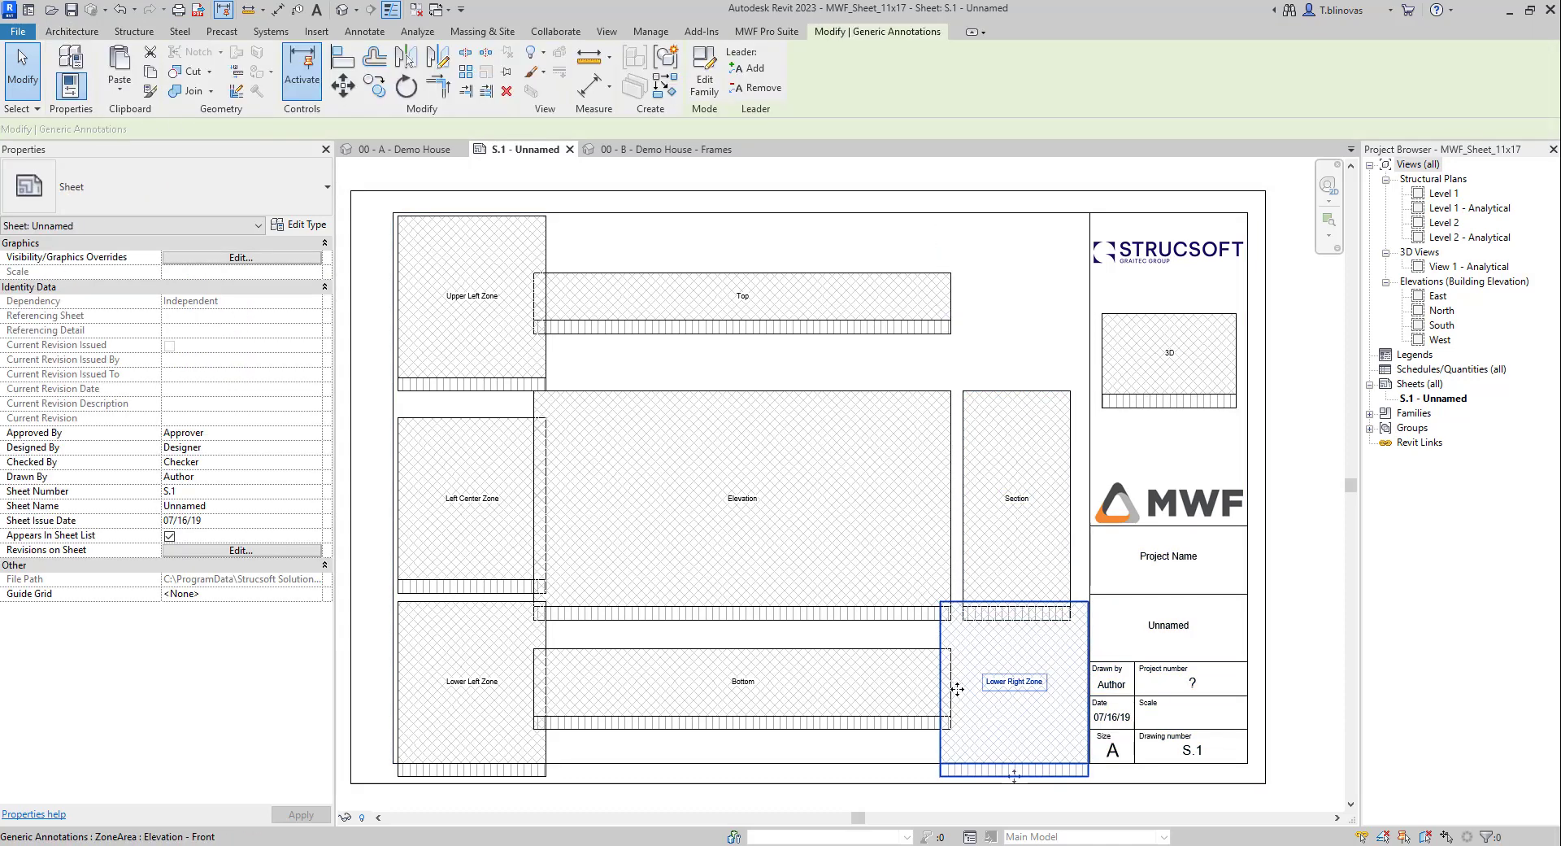
key("Delete")
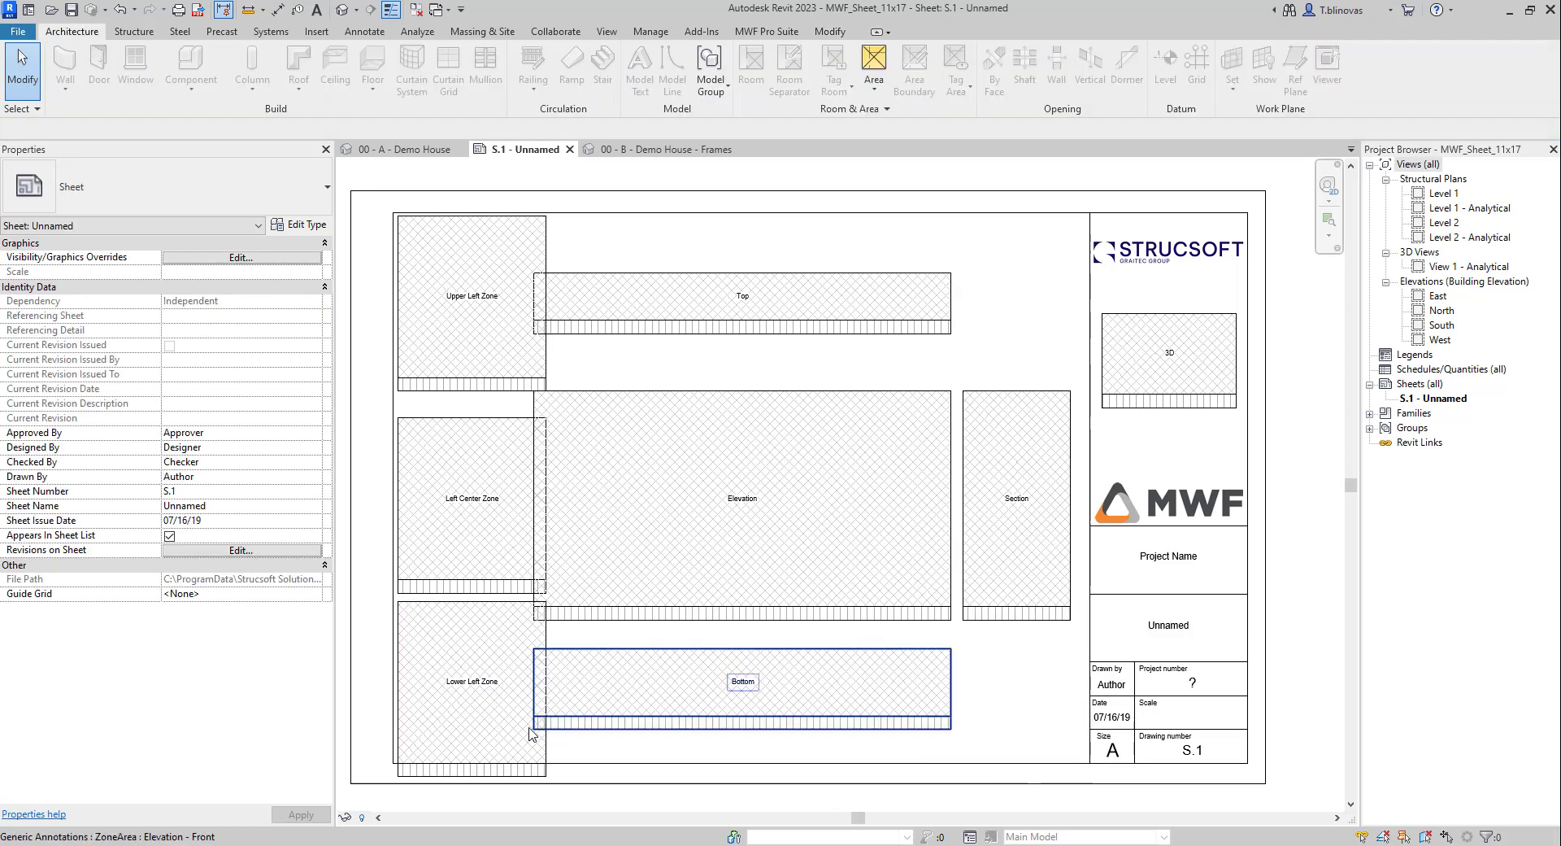
left_click(1023, 622)
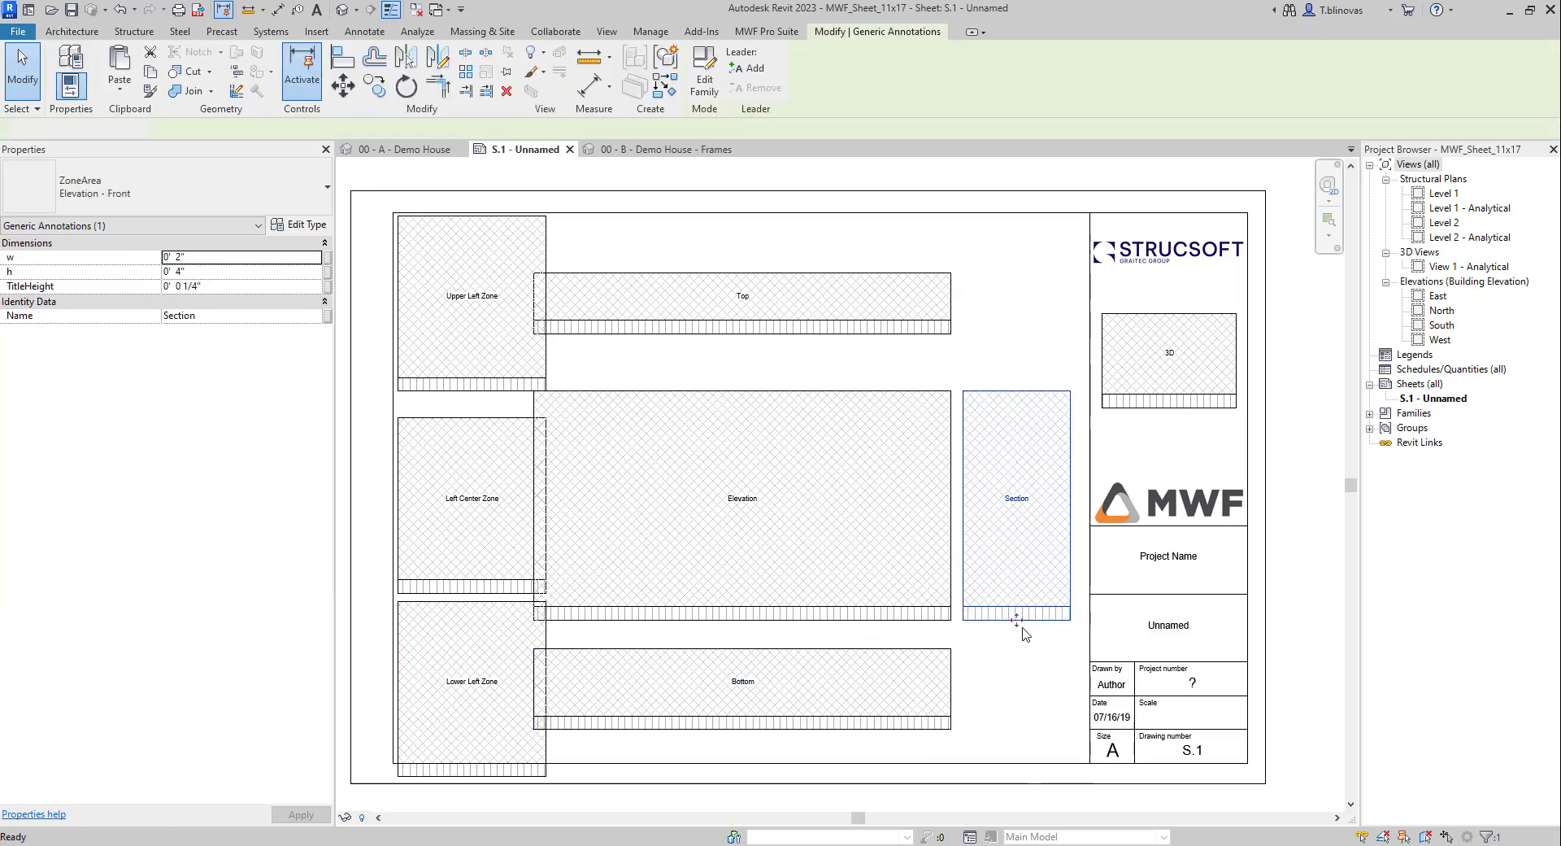
key("Delete")
Step: Select the Top, Elevation and Bottom zones, then delete the Lower Left and Left Center zones
mouse_move(989, 714)
left_mouse_down()
mouse_move(748, 301)
mouse_move(866, 327)
left_mouse_up()
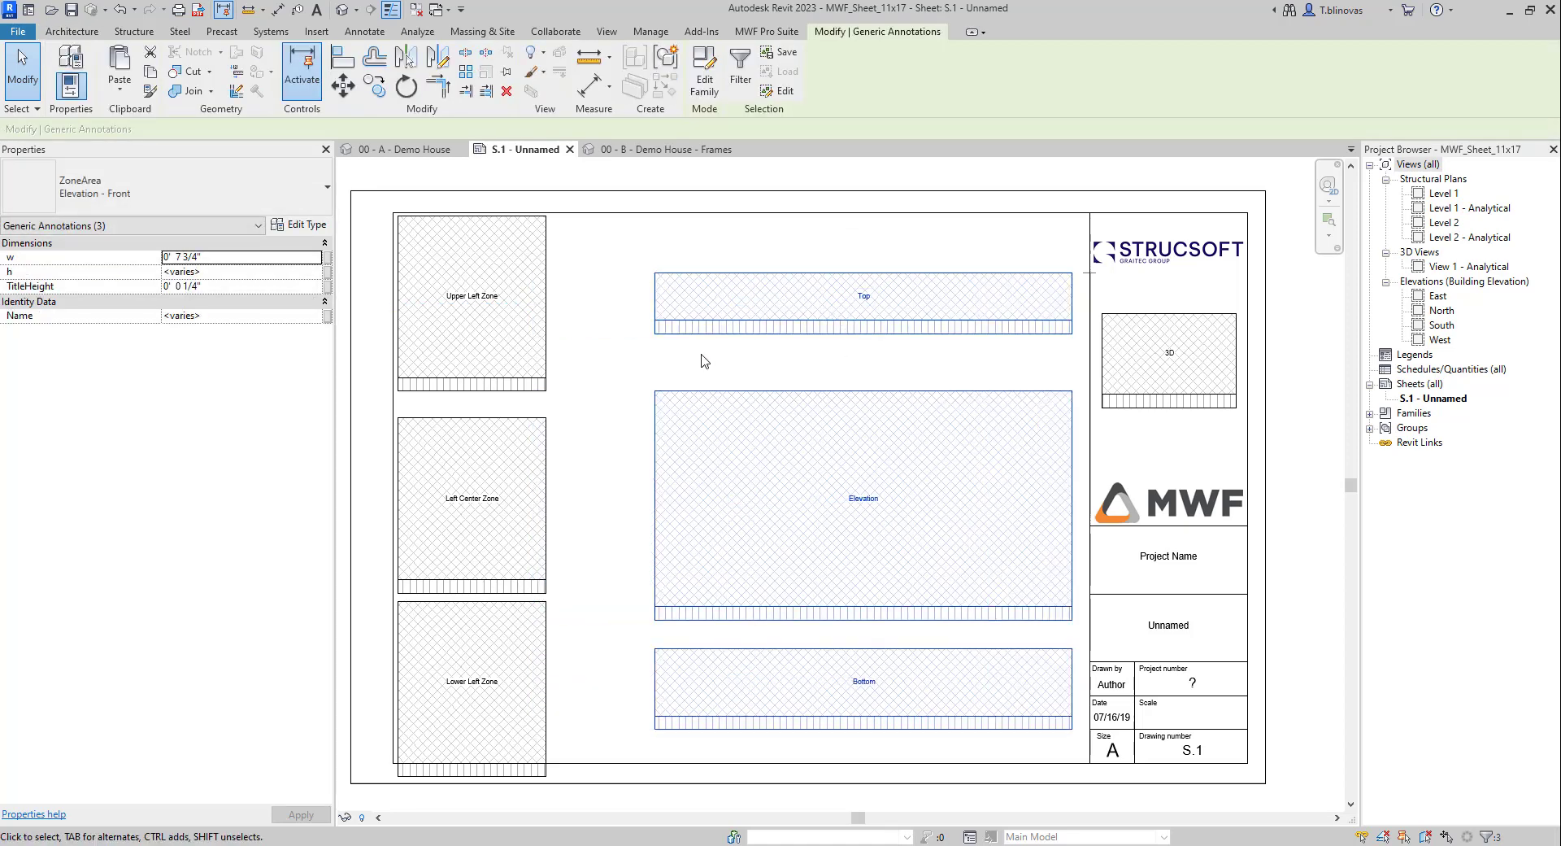
left_click(546, 684)
key("Delete")
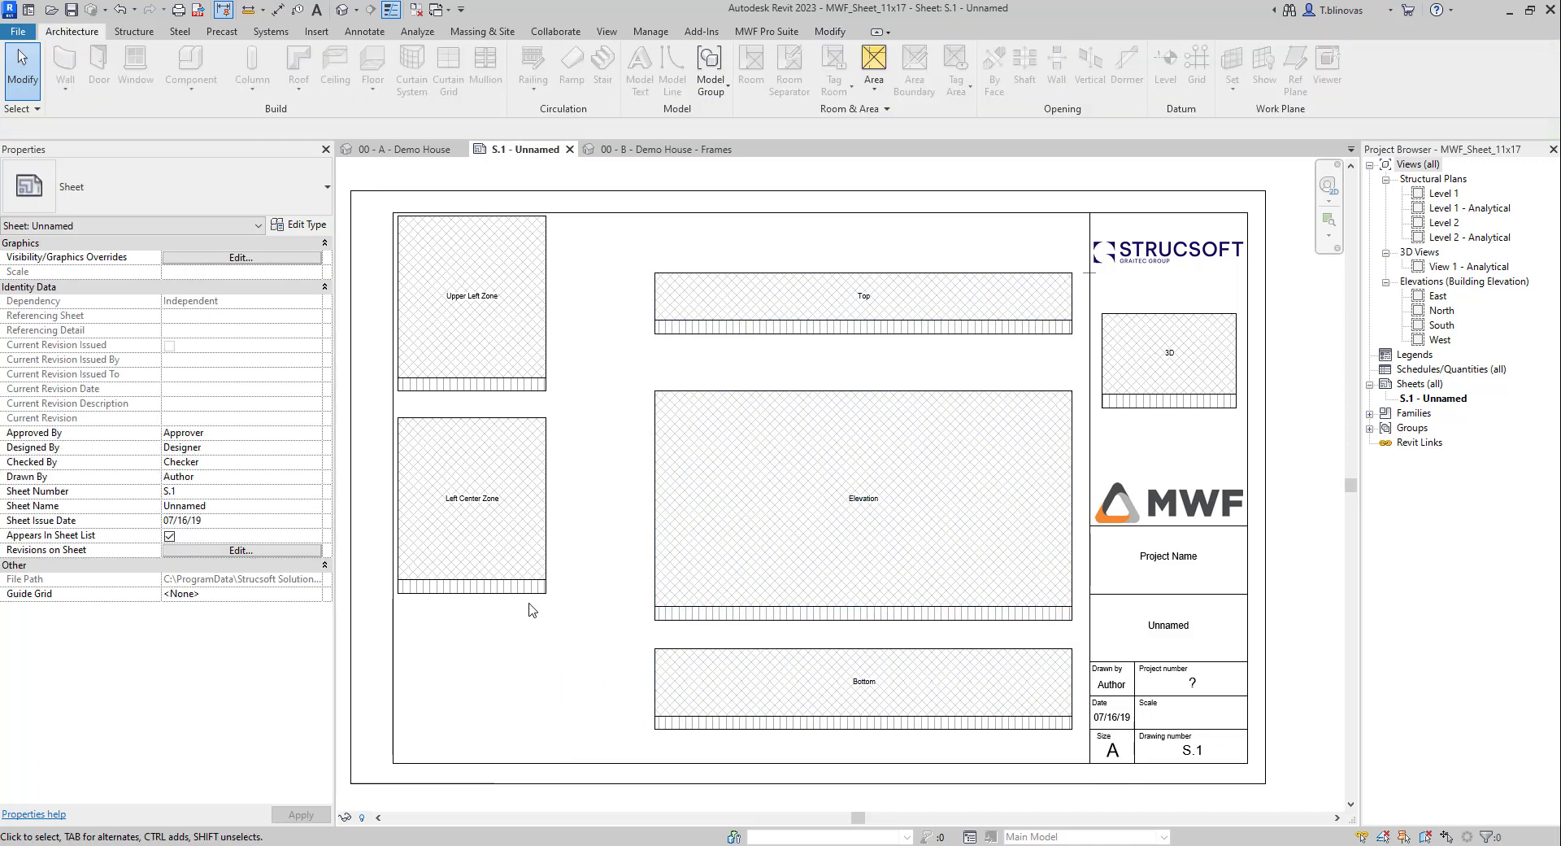
left_click(530, 587)
key("Delete")
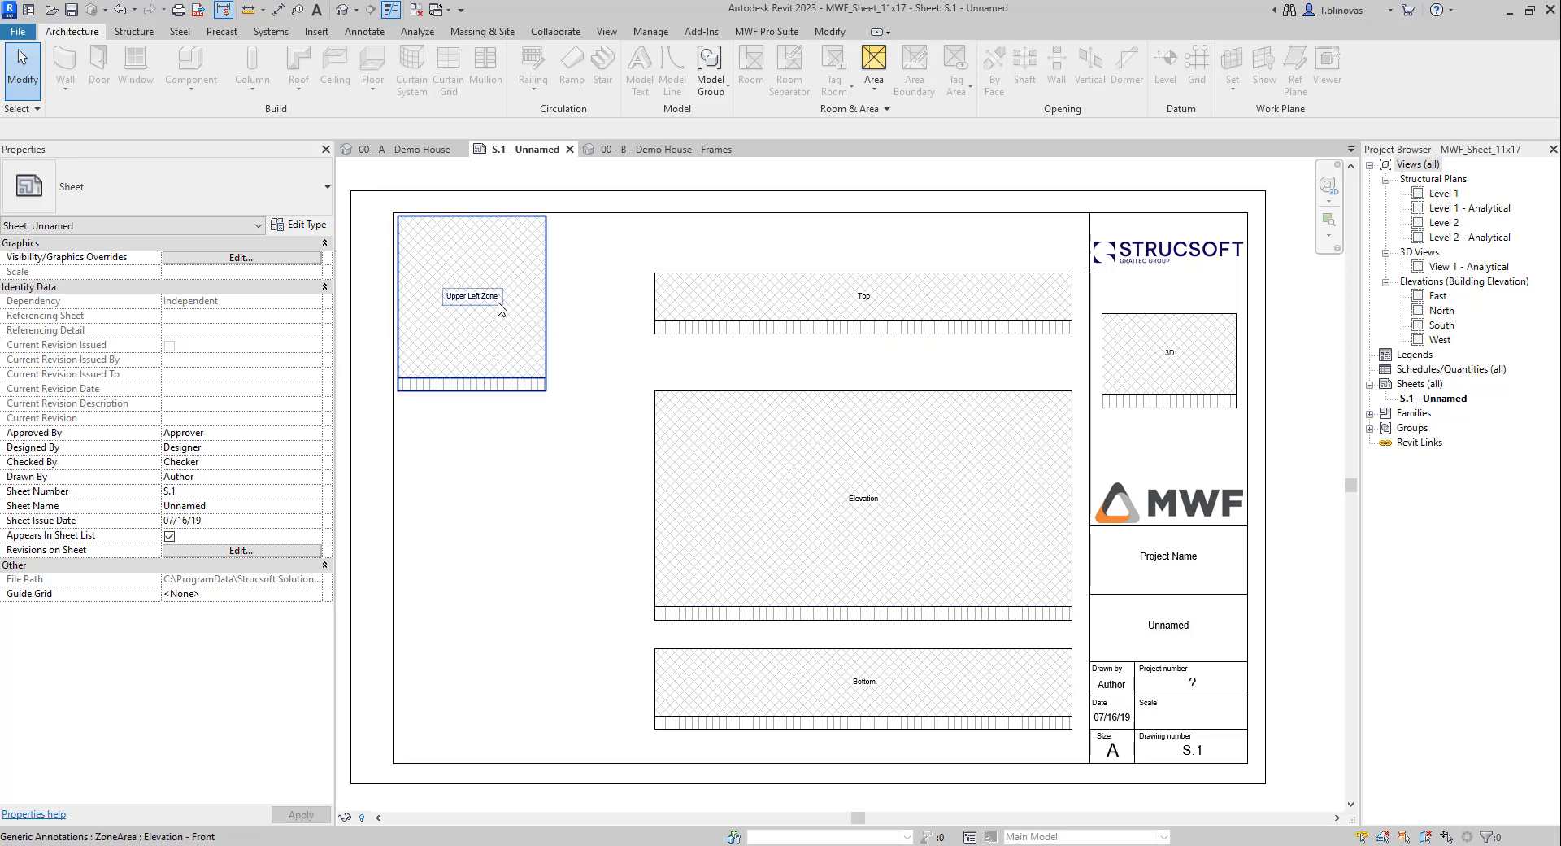
Step: Change the Upper Left Zone's label text to BOM and deselect it
left_click(499, 308)
left_click(474, 298)
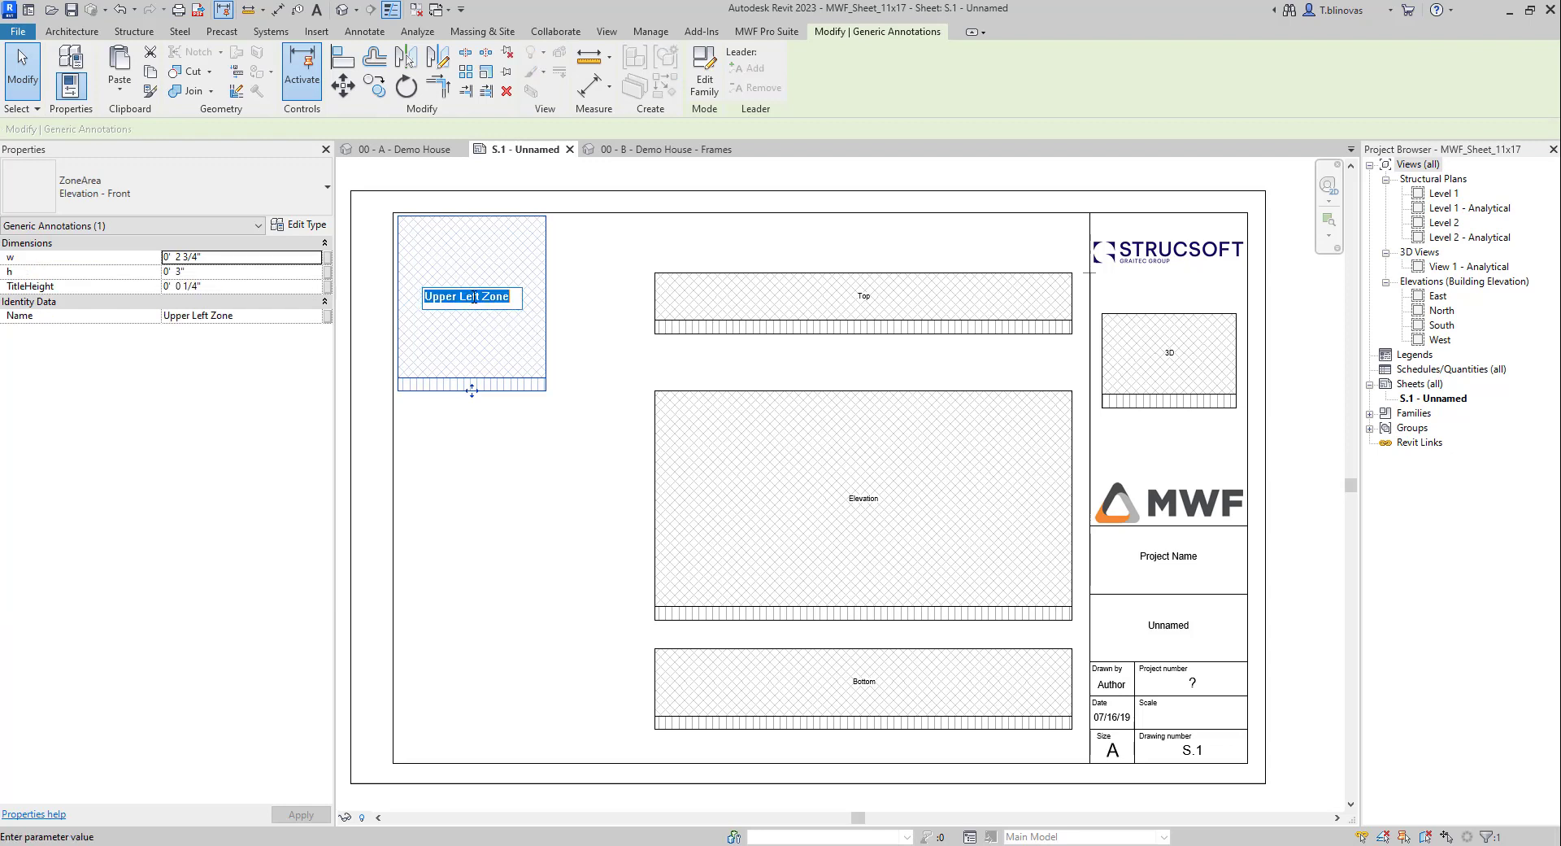
type("BOM")
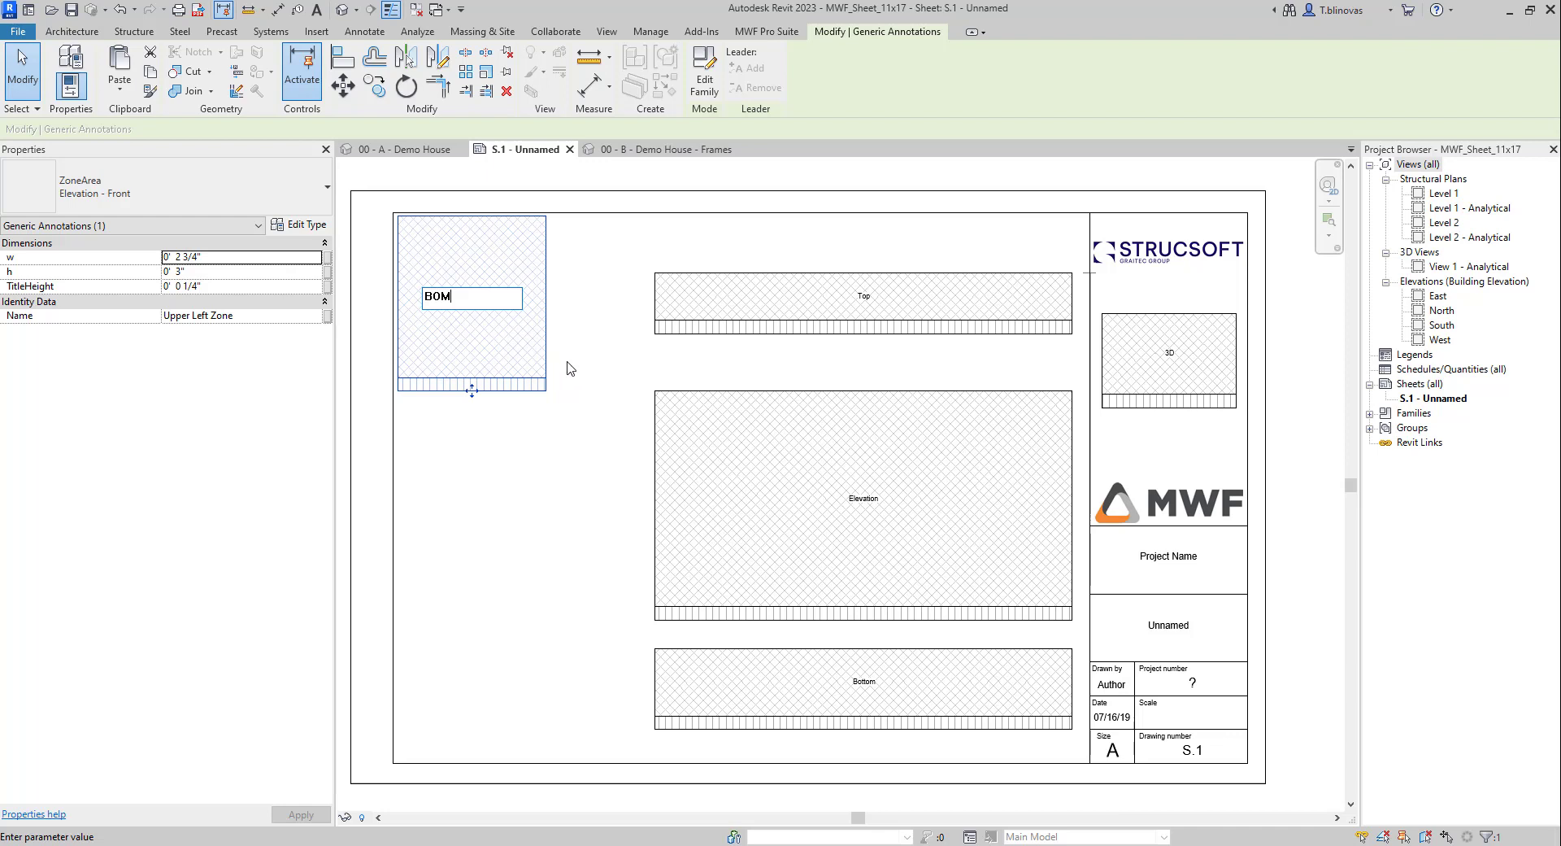
left_click(580, 450)
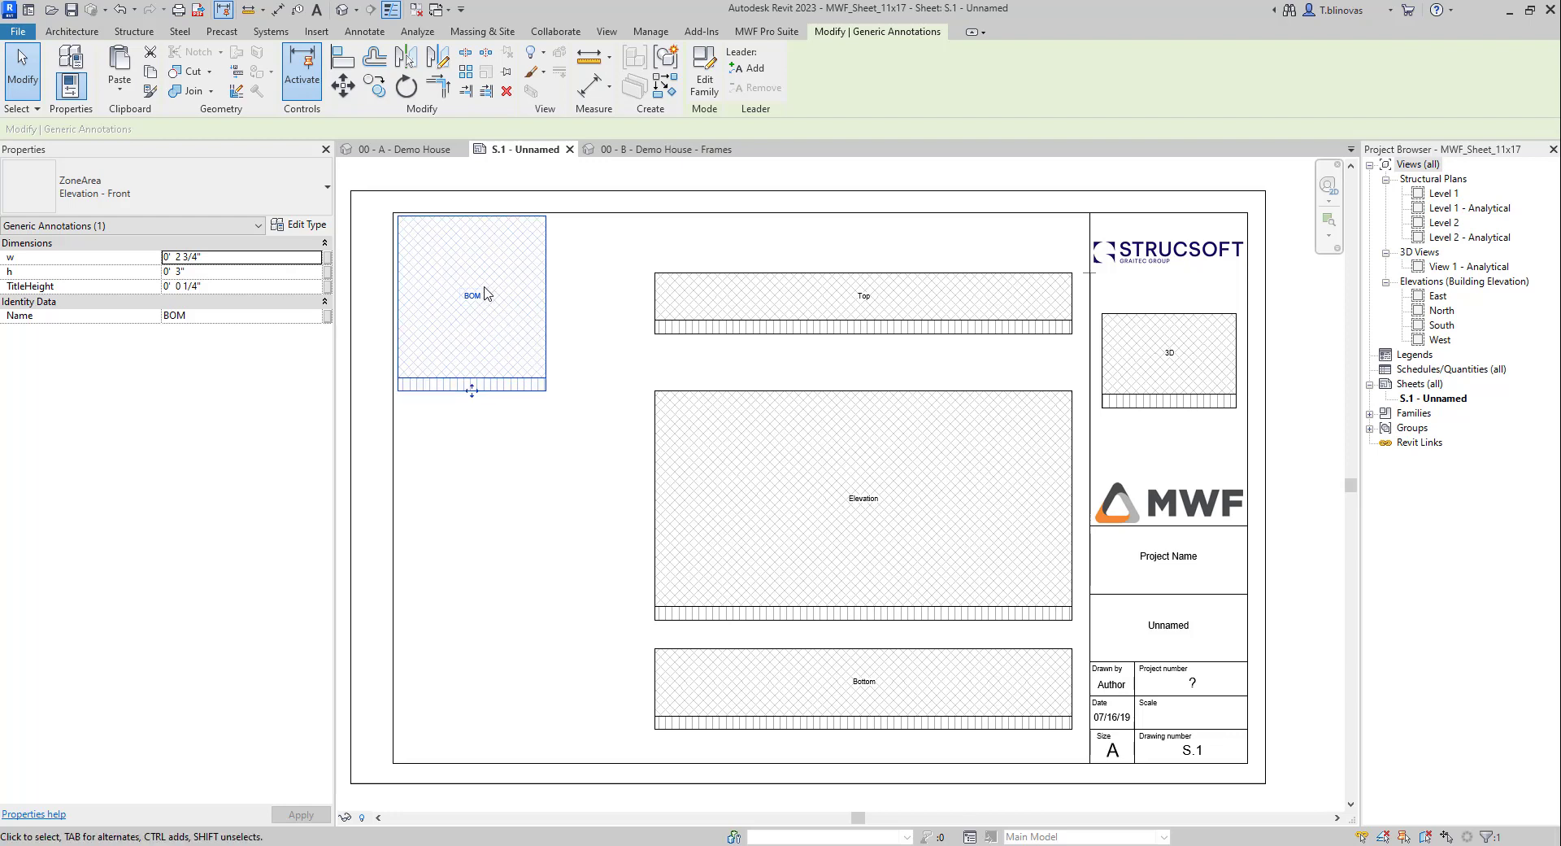
key("Escape")
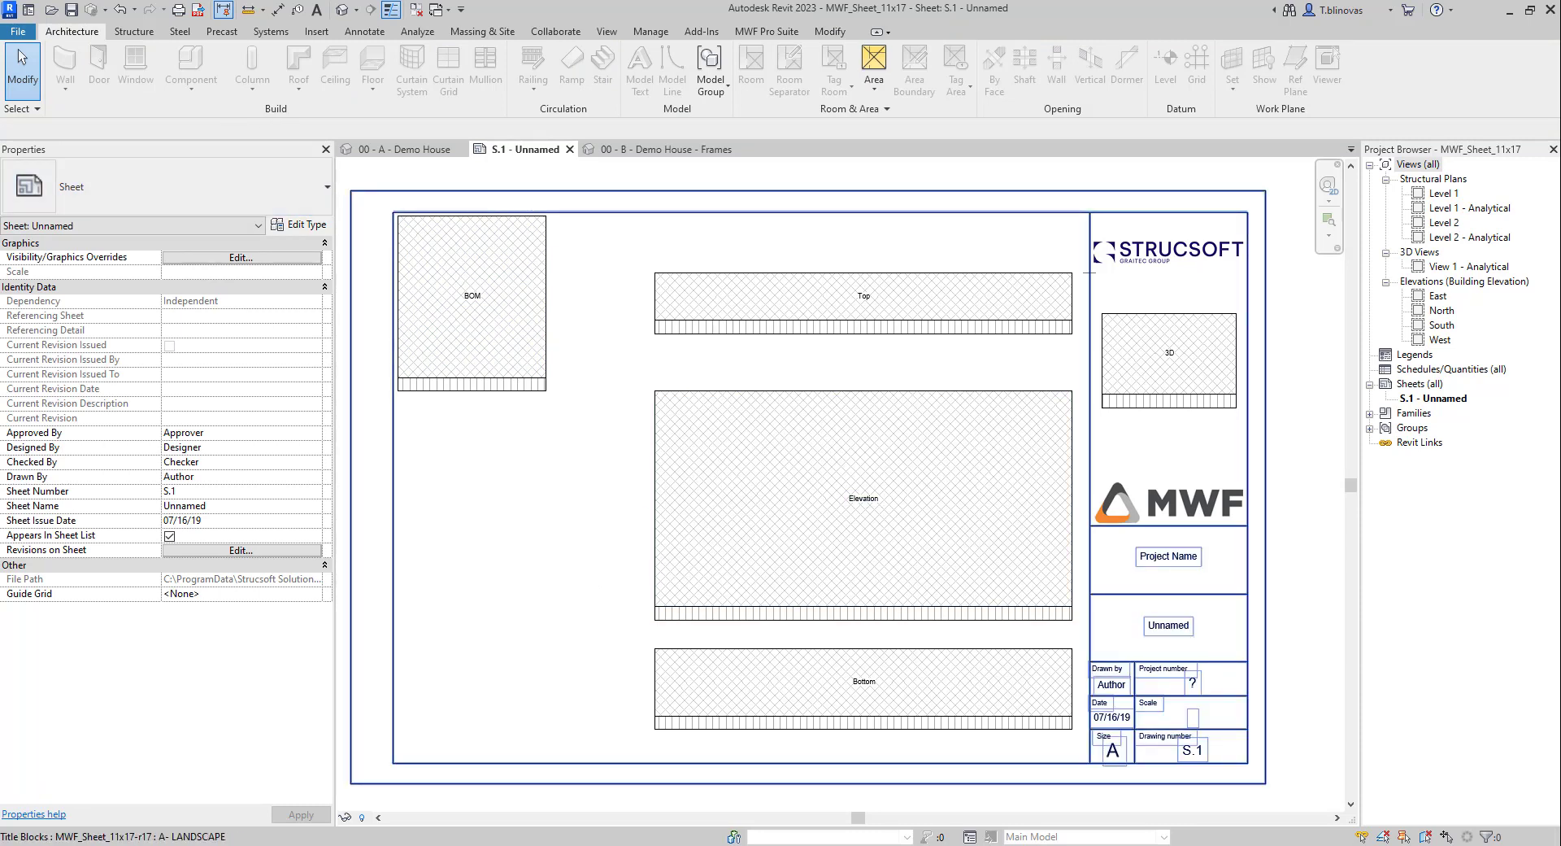
Step: Set the Top zone width to 0'10" and slide it left against the BOM zone
left_click(741, 331)
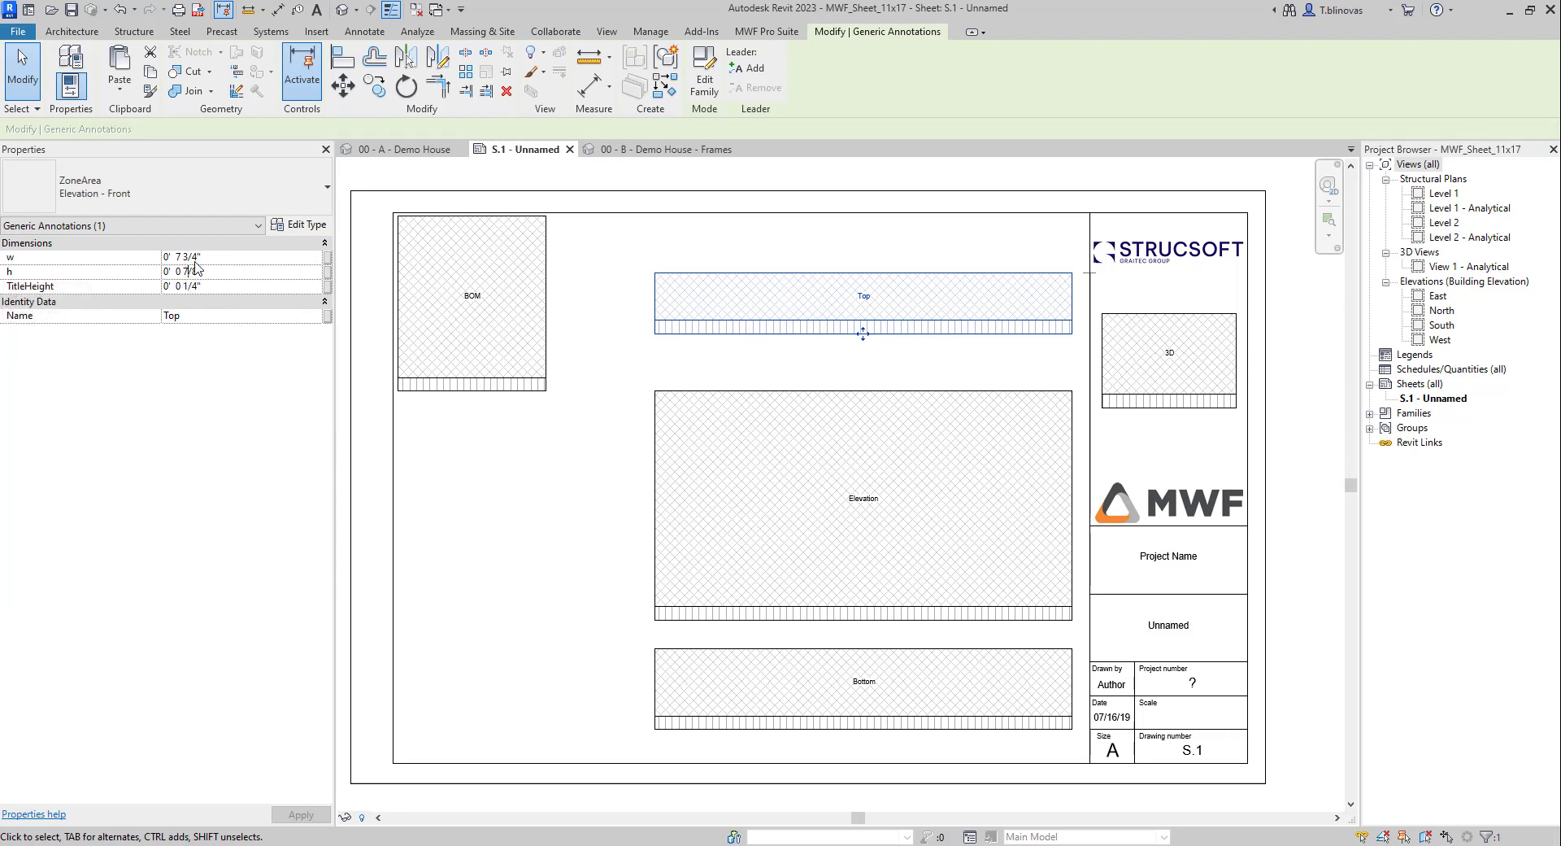
left_click_drag(199, 256, 179, 257)
type("10")
key("Return")
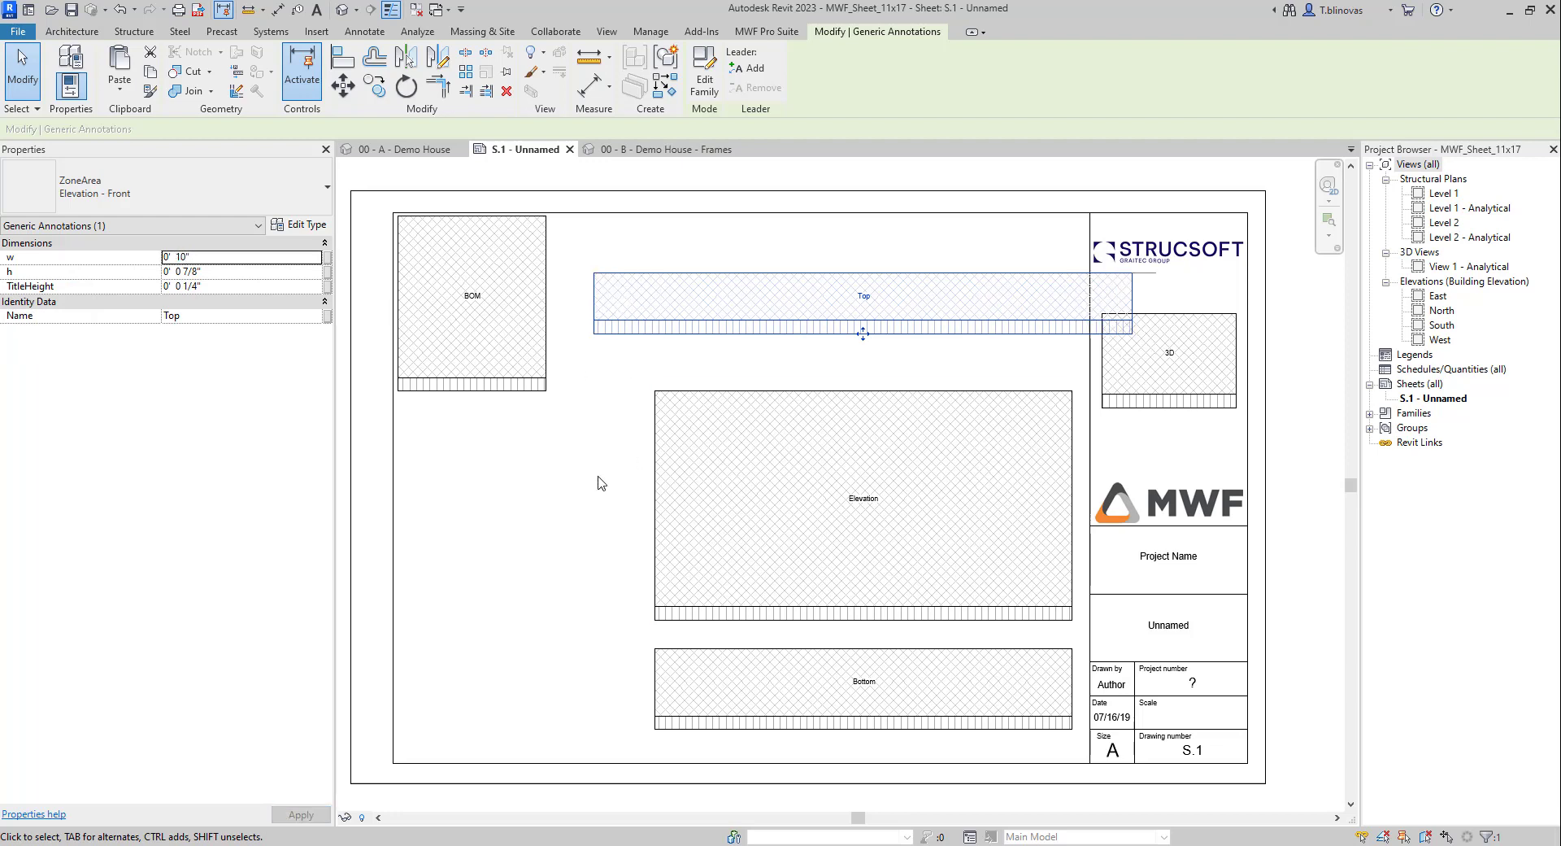
left_click(199, 271)
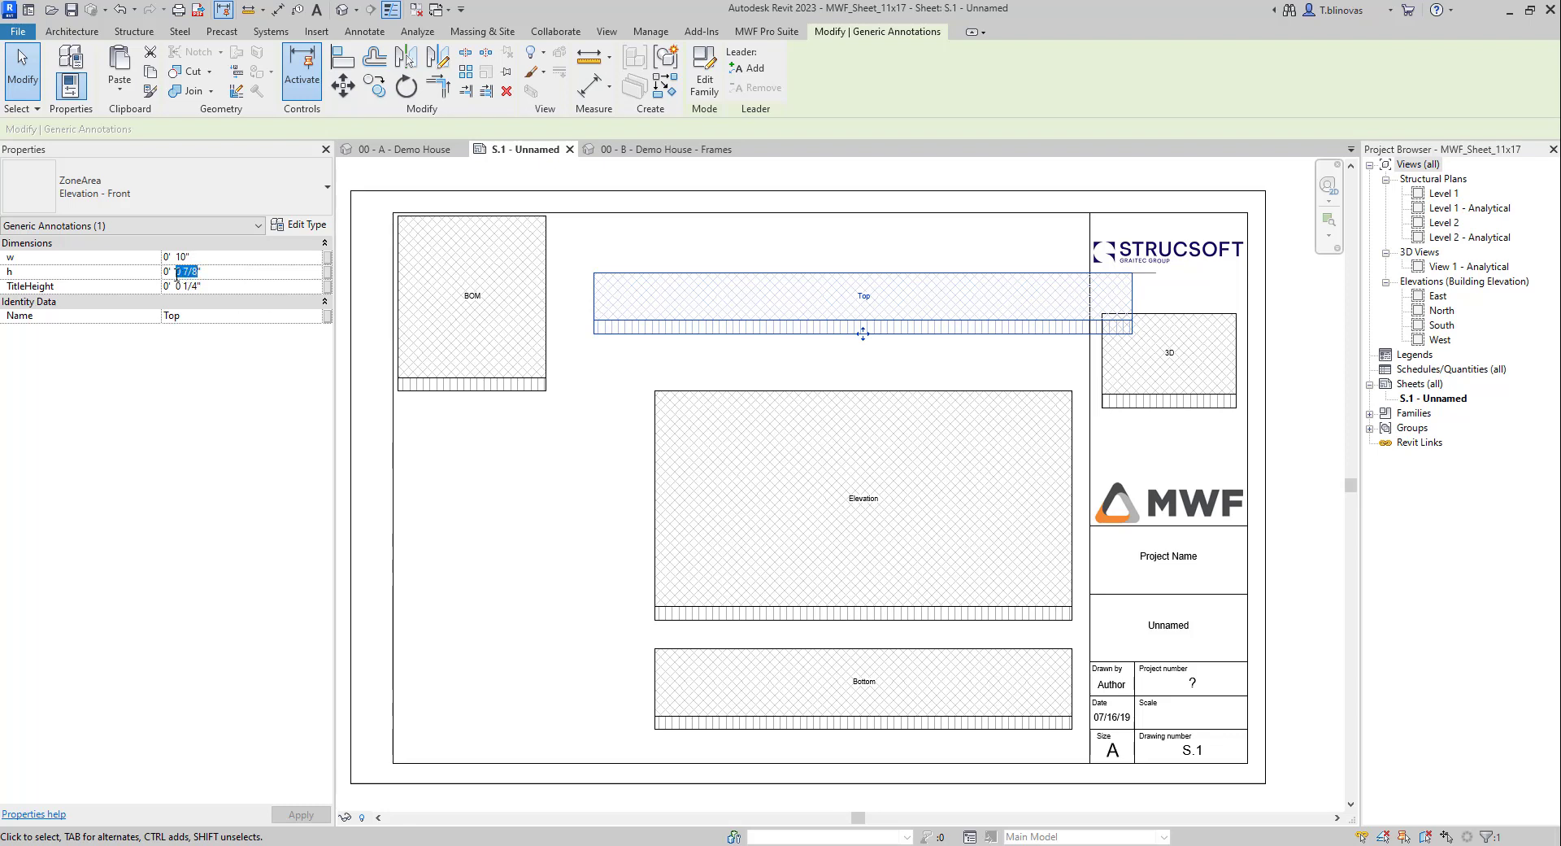
left_click(480, 567)
left_click(784, 333)
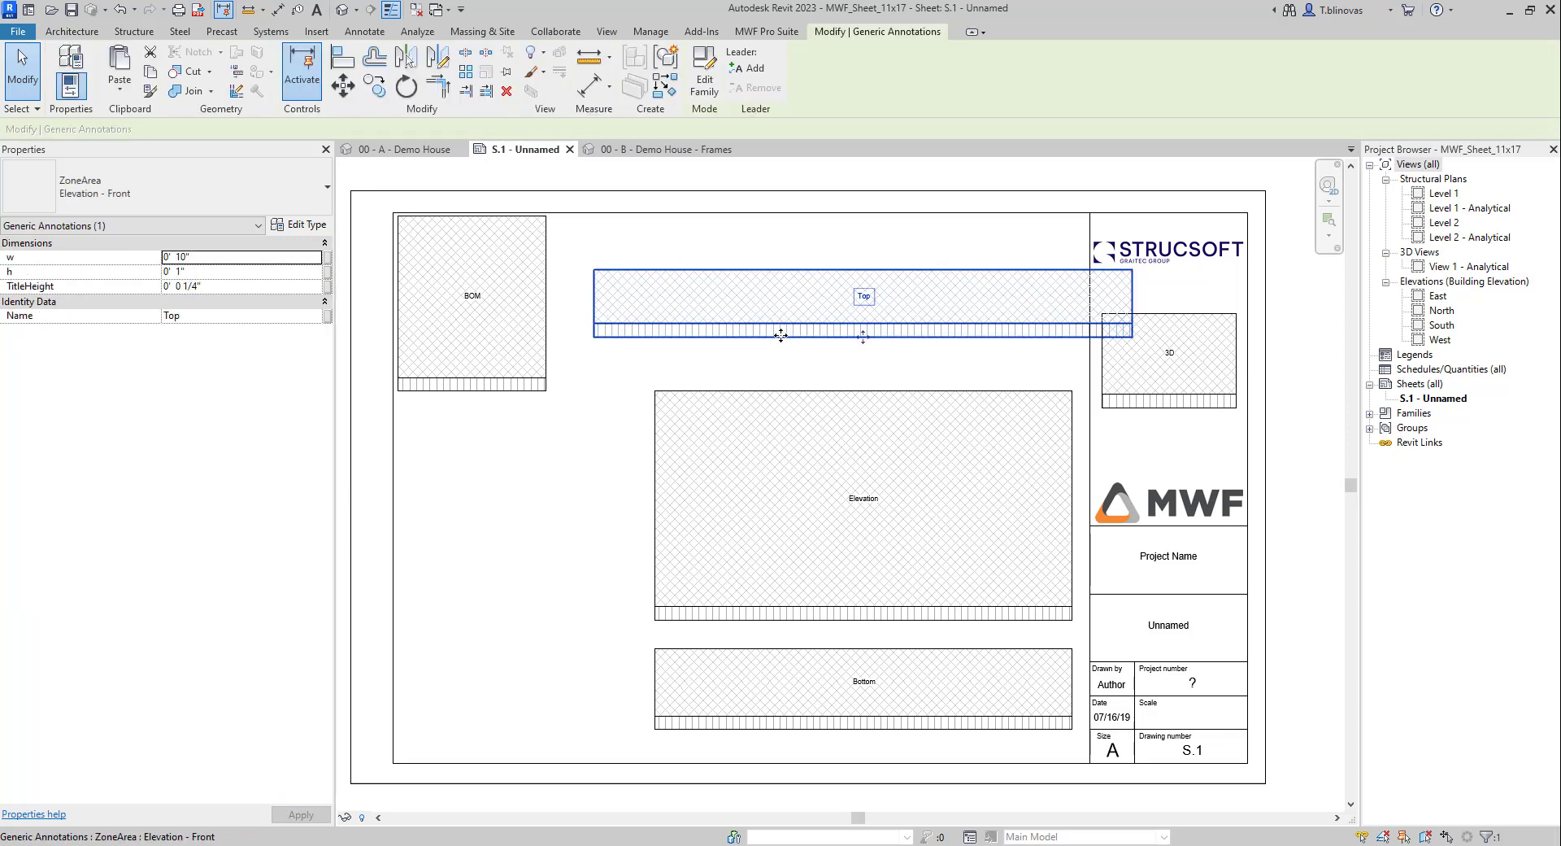
left_click_drag(781, 334, 745, 337)
Step: Set the Elevation zone width to 10" and move it left under the Top zone
left_click(770, 393)
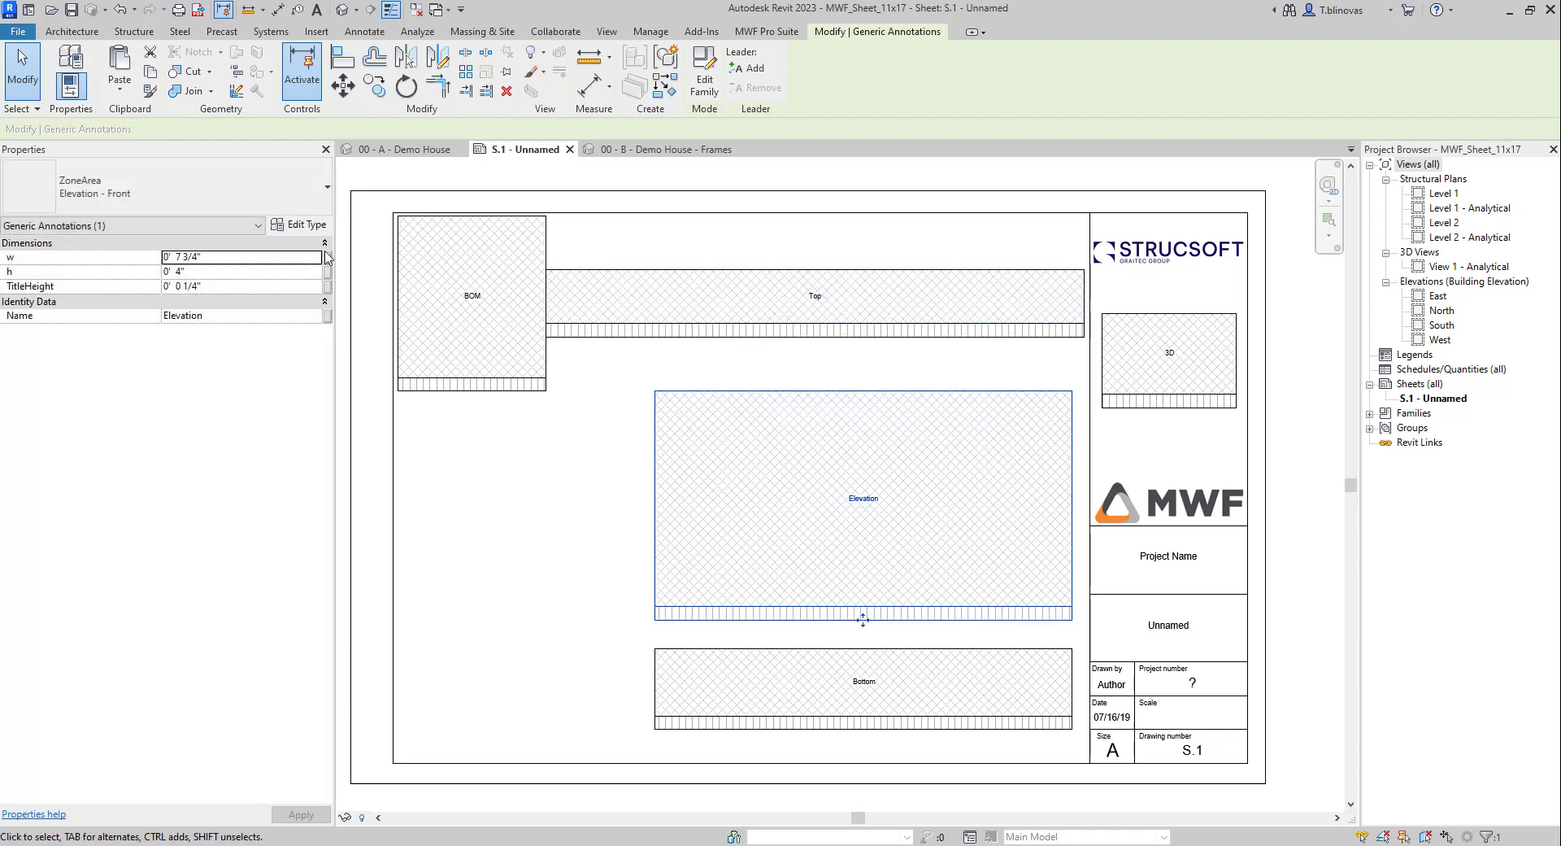
left_click_drag(199, 257, 182, 258)
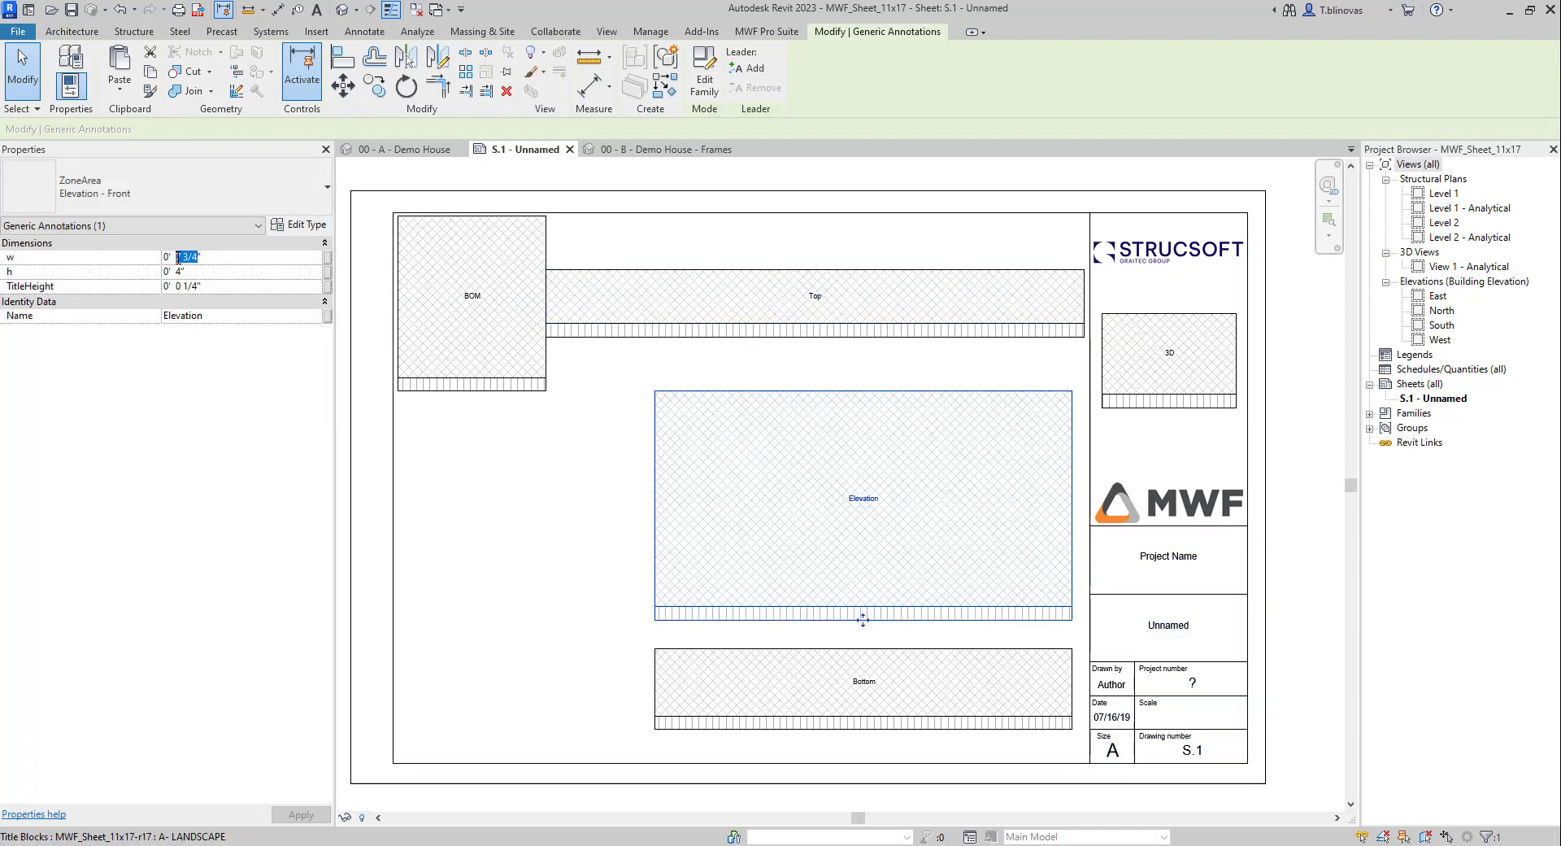
type("10")
left_click(523, 550)
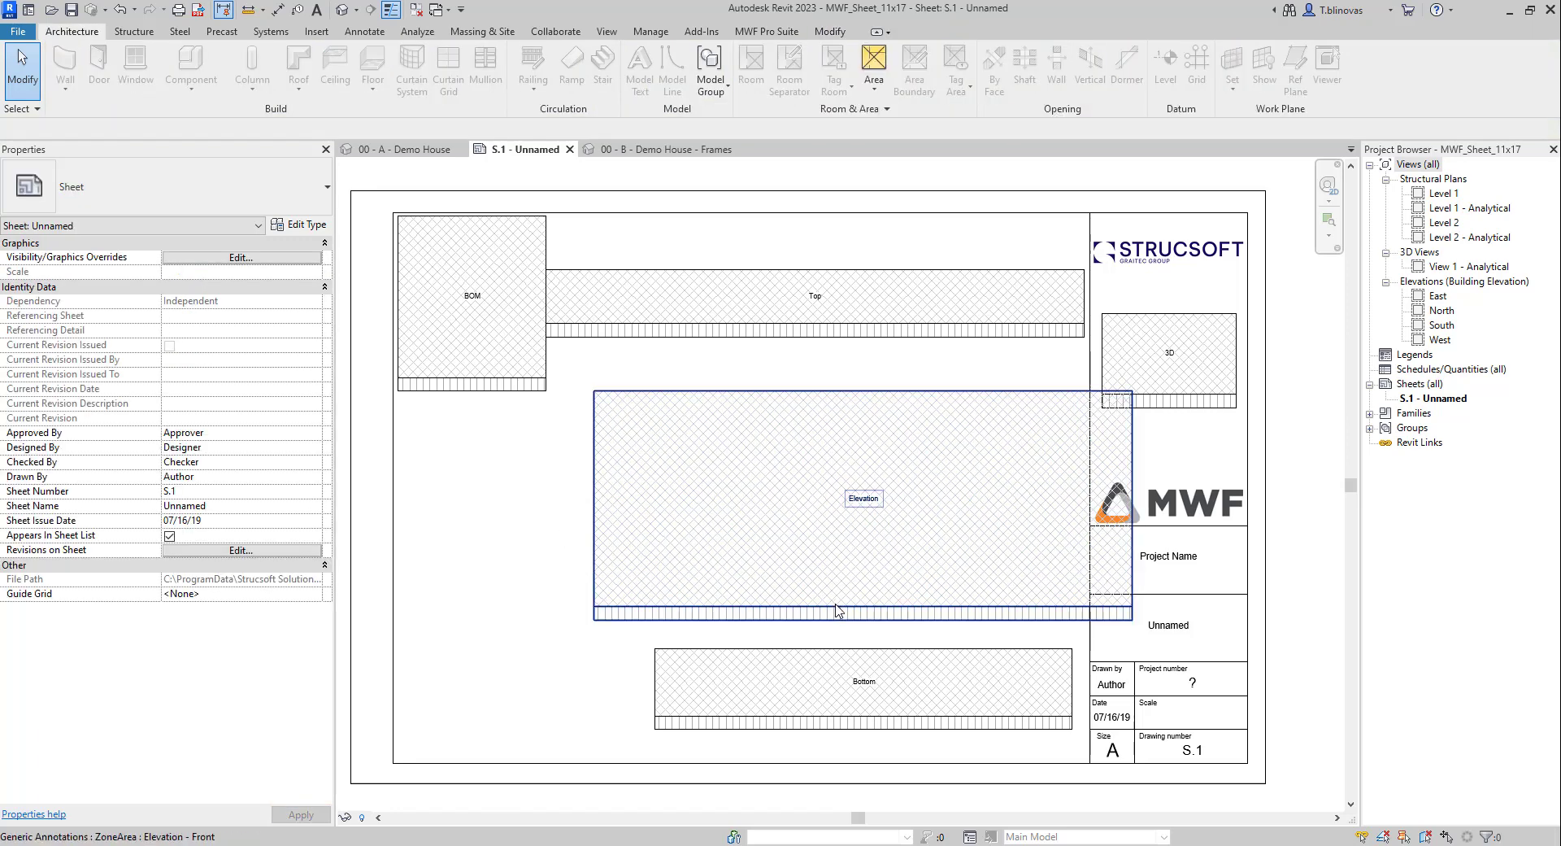
left_click(843, 622)
left_click_drag(846, 621, 802, 621)
left_click(584, 696)
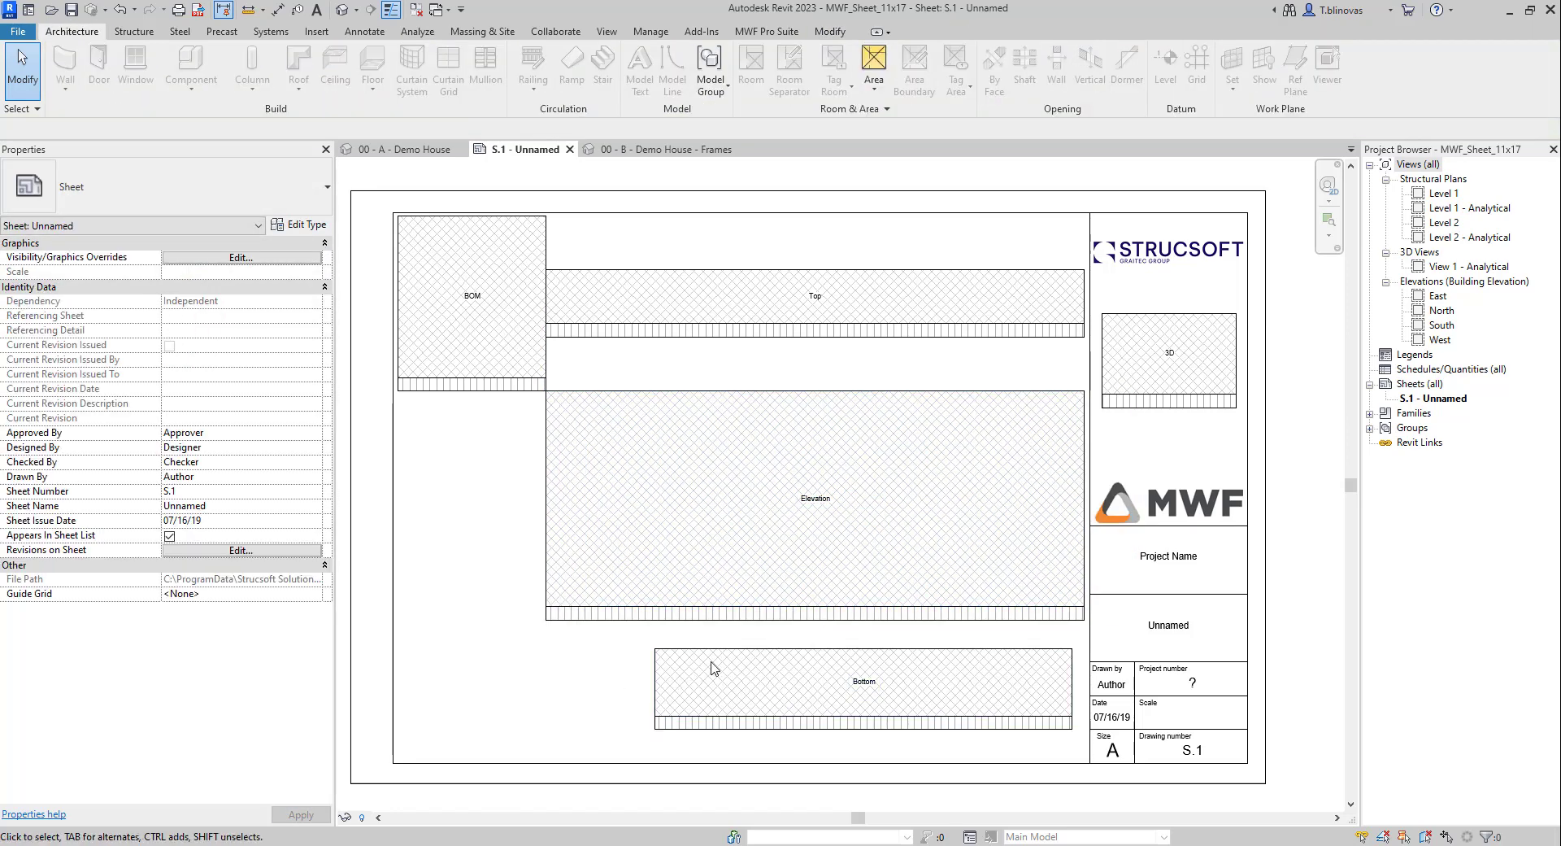
Step: Set the Bottom zone width to 10" and move it left under the Elevation zone
left_click(716, 659)
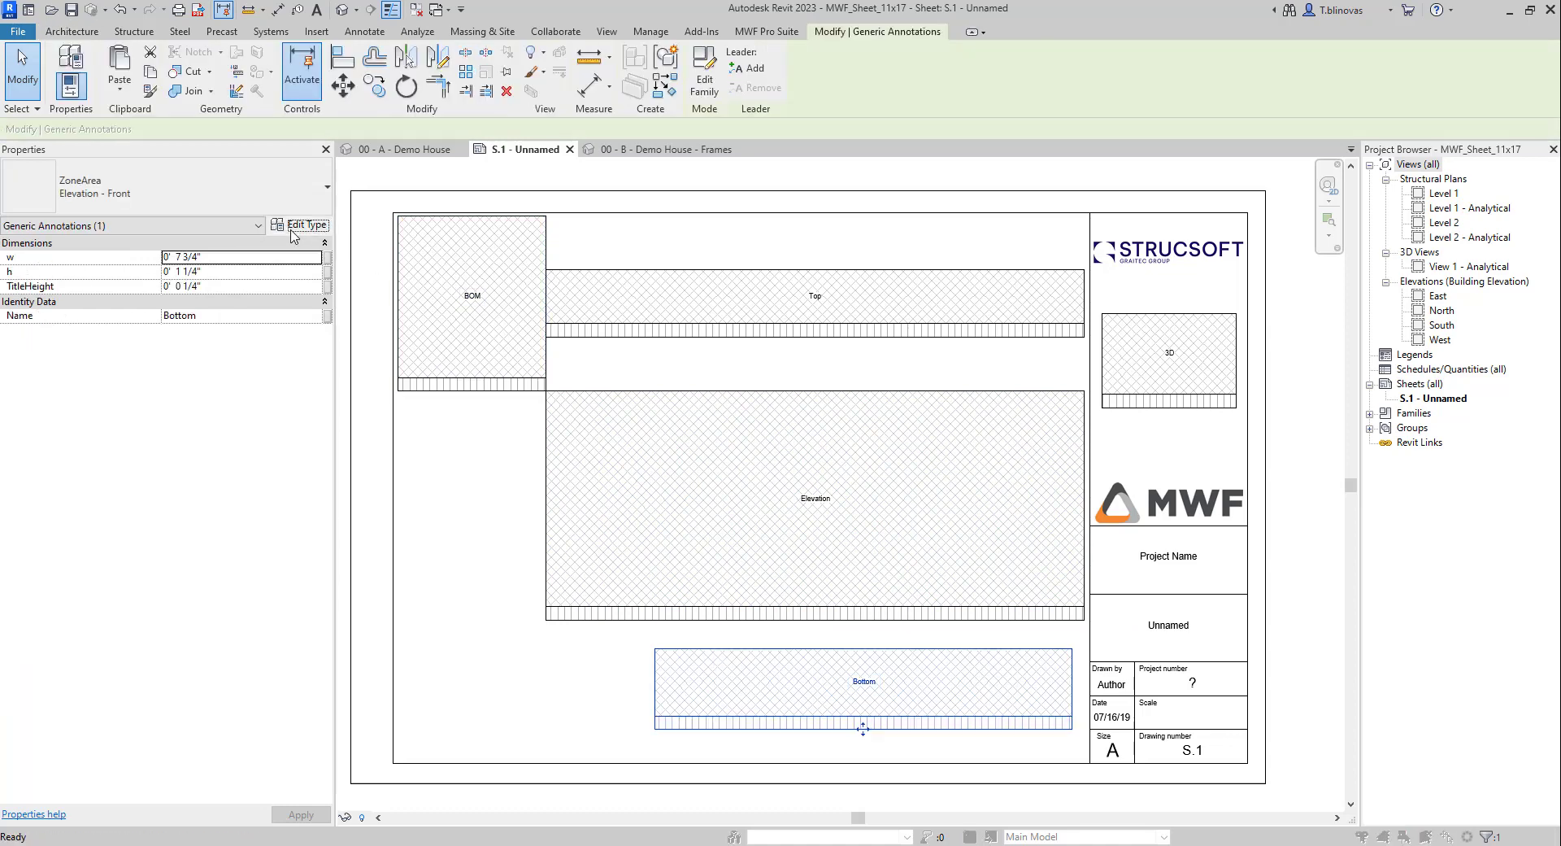
left_click(301, 225)
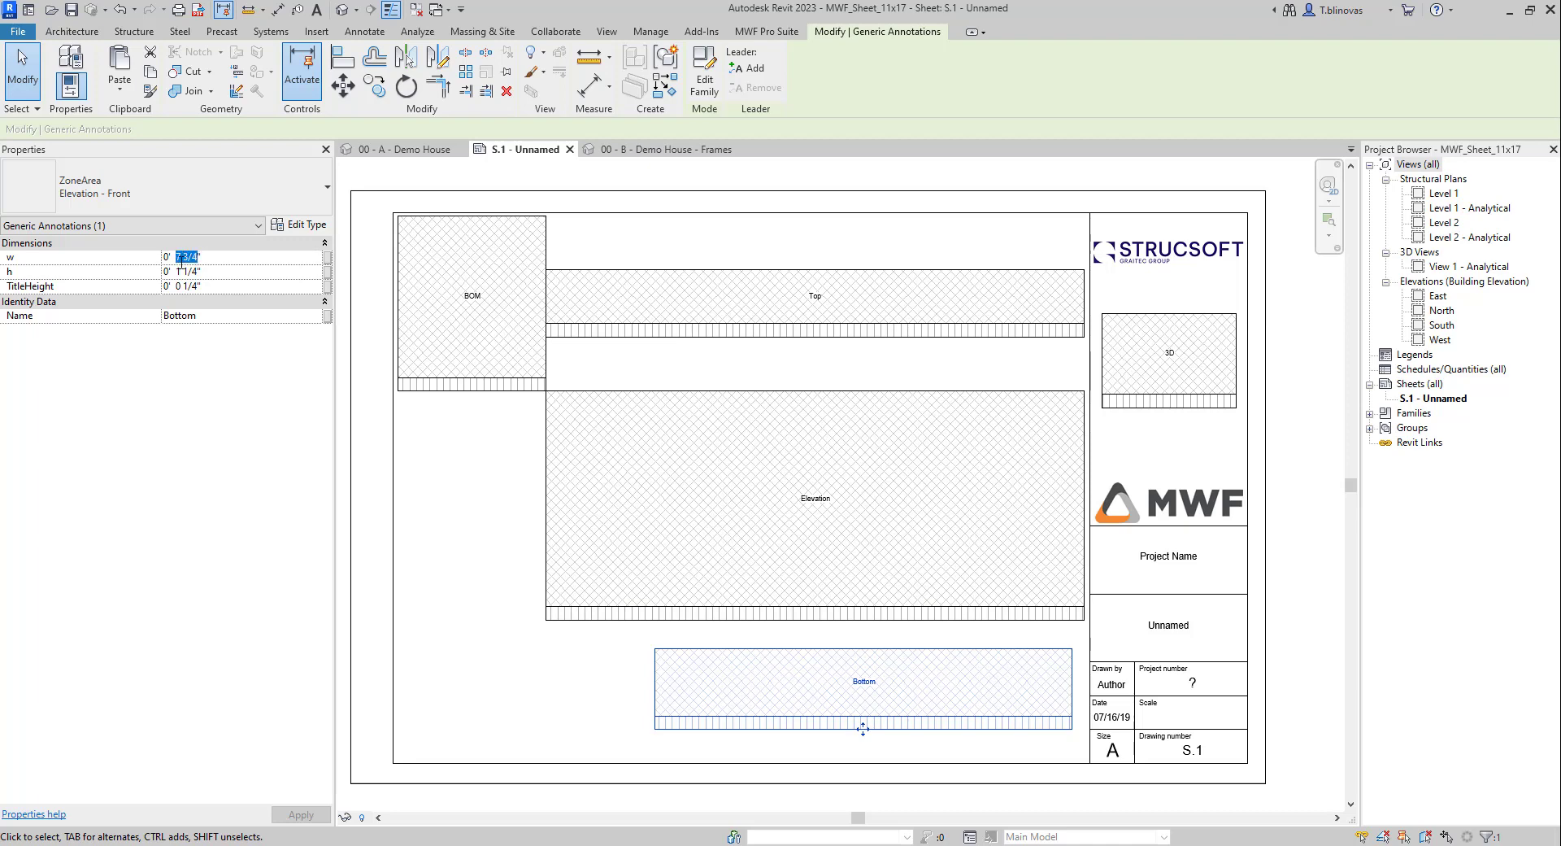
type("10")
left_click(451, 627)
left_click(838, 733)
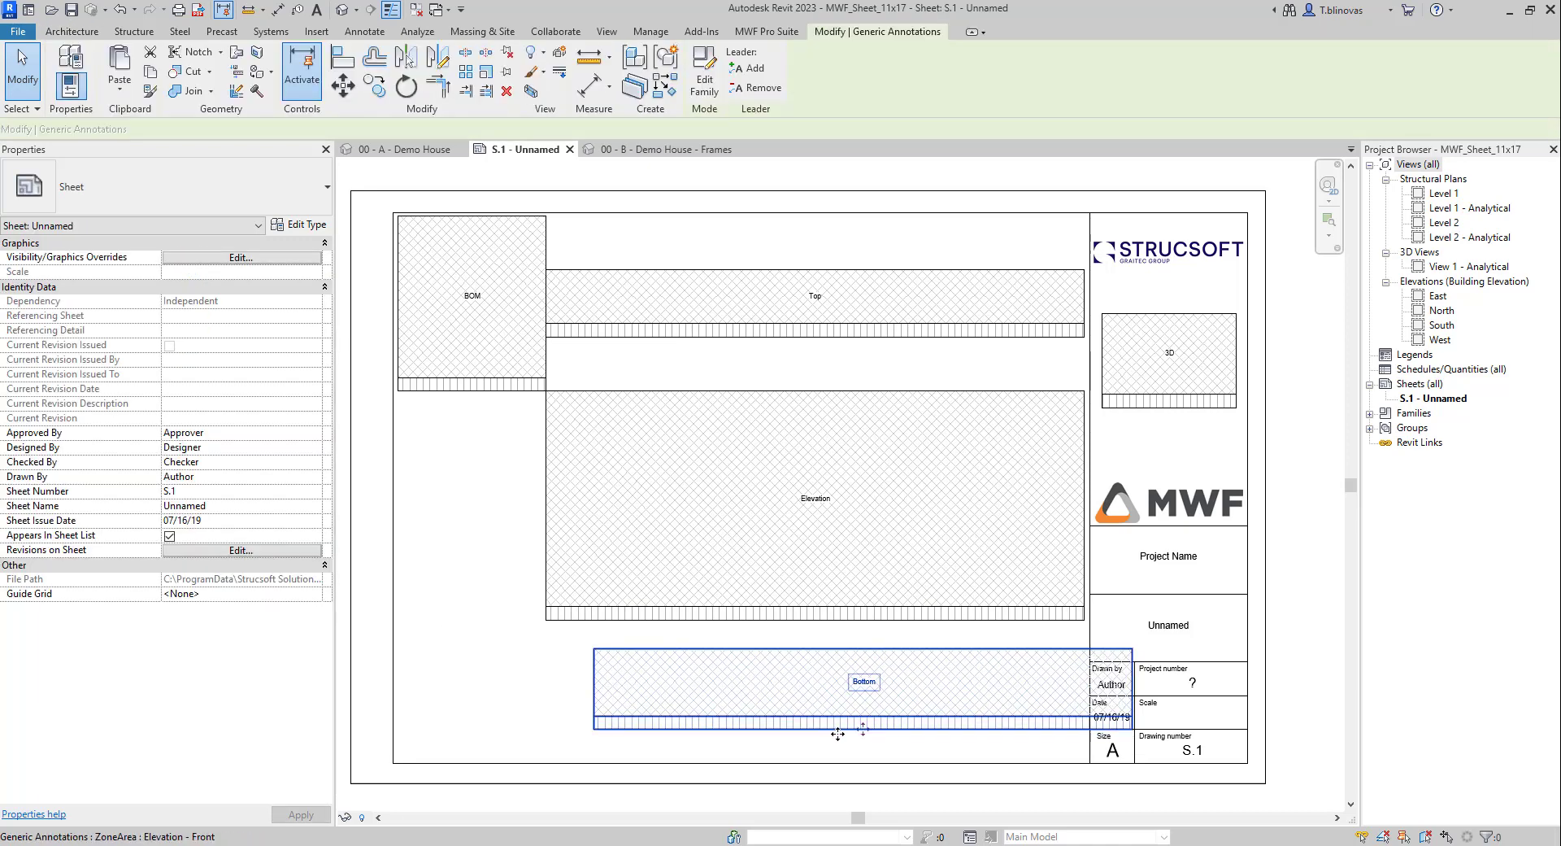
left_click_drag(805, 735, 784, 735)
left_click(450, 651)
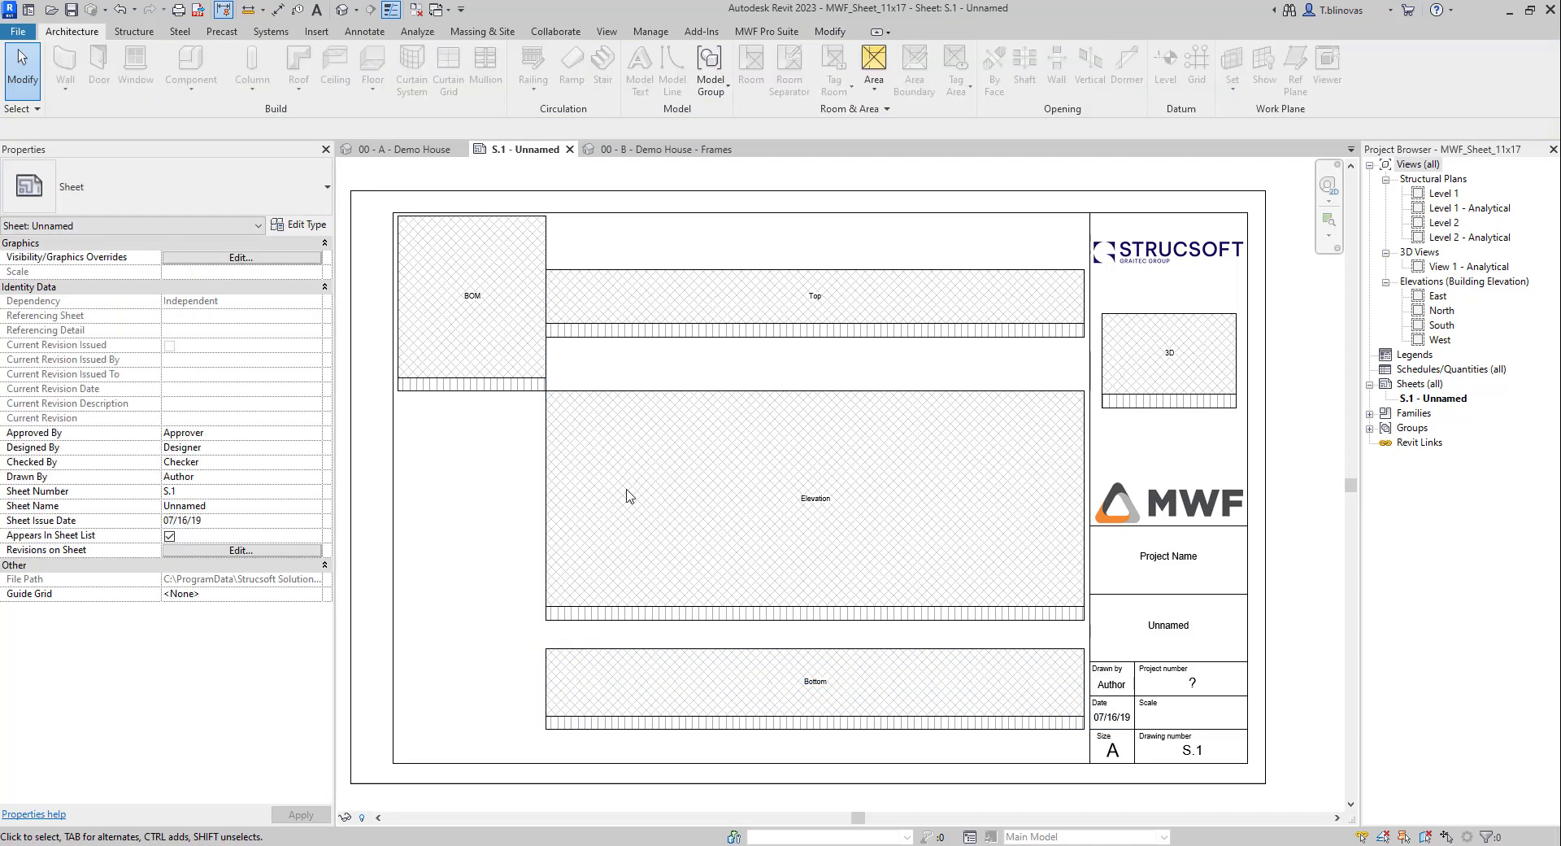
Step: Save As a new project named TEST 11X17 in the Sheet Layouts folder
left_click(19, 33)
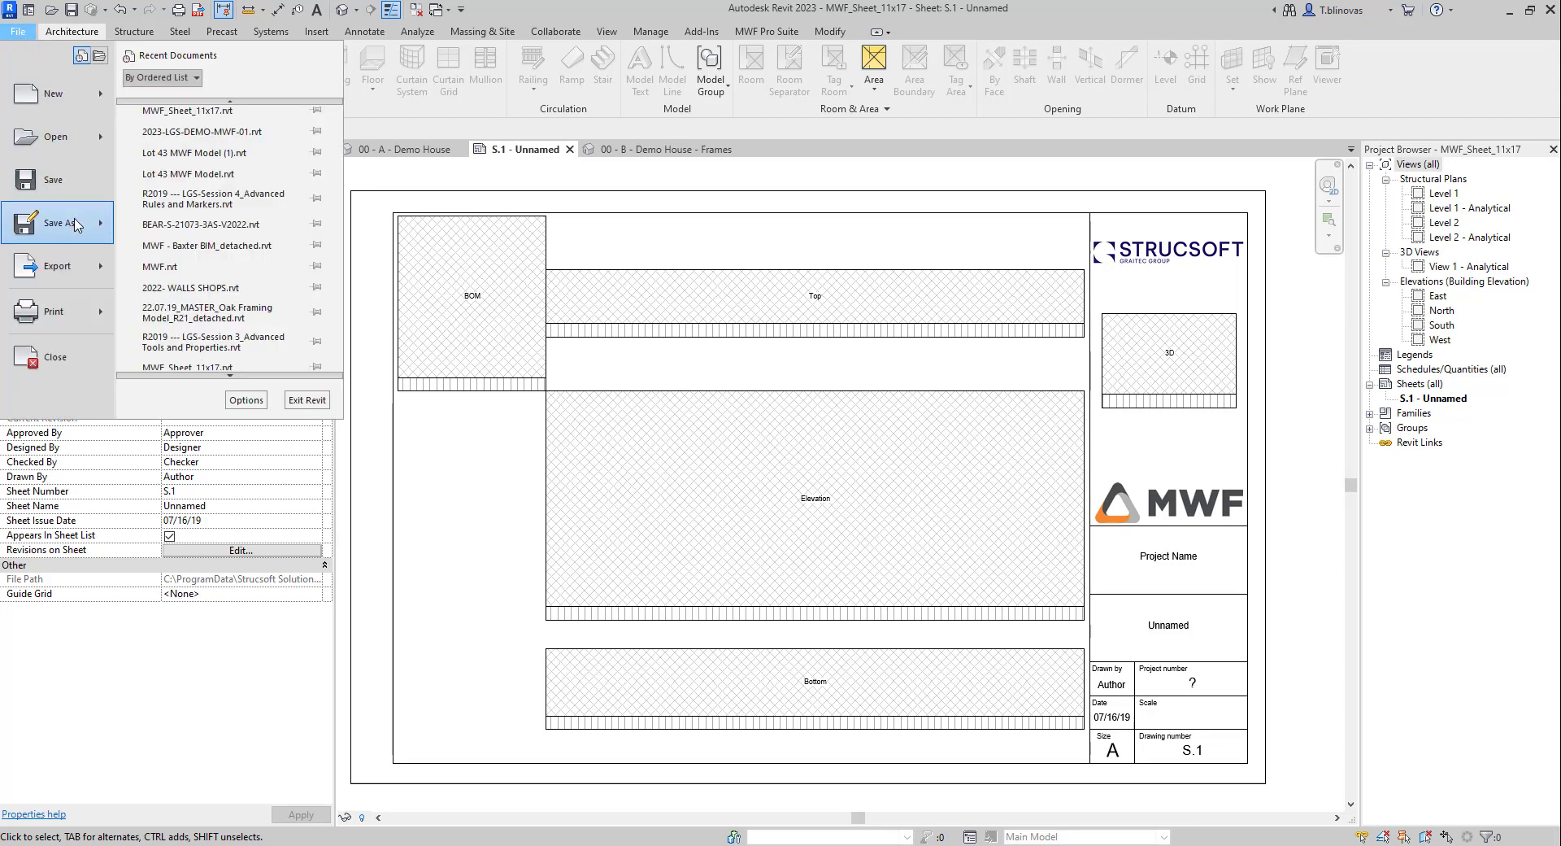
mouse_move(71, 218)
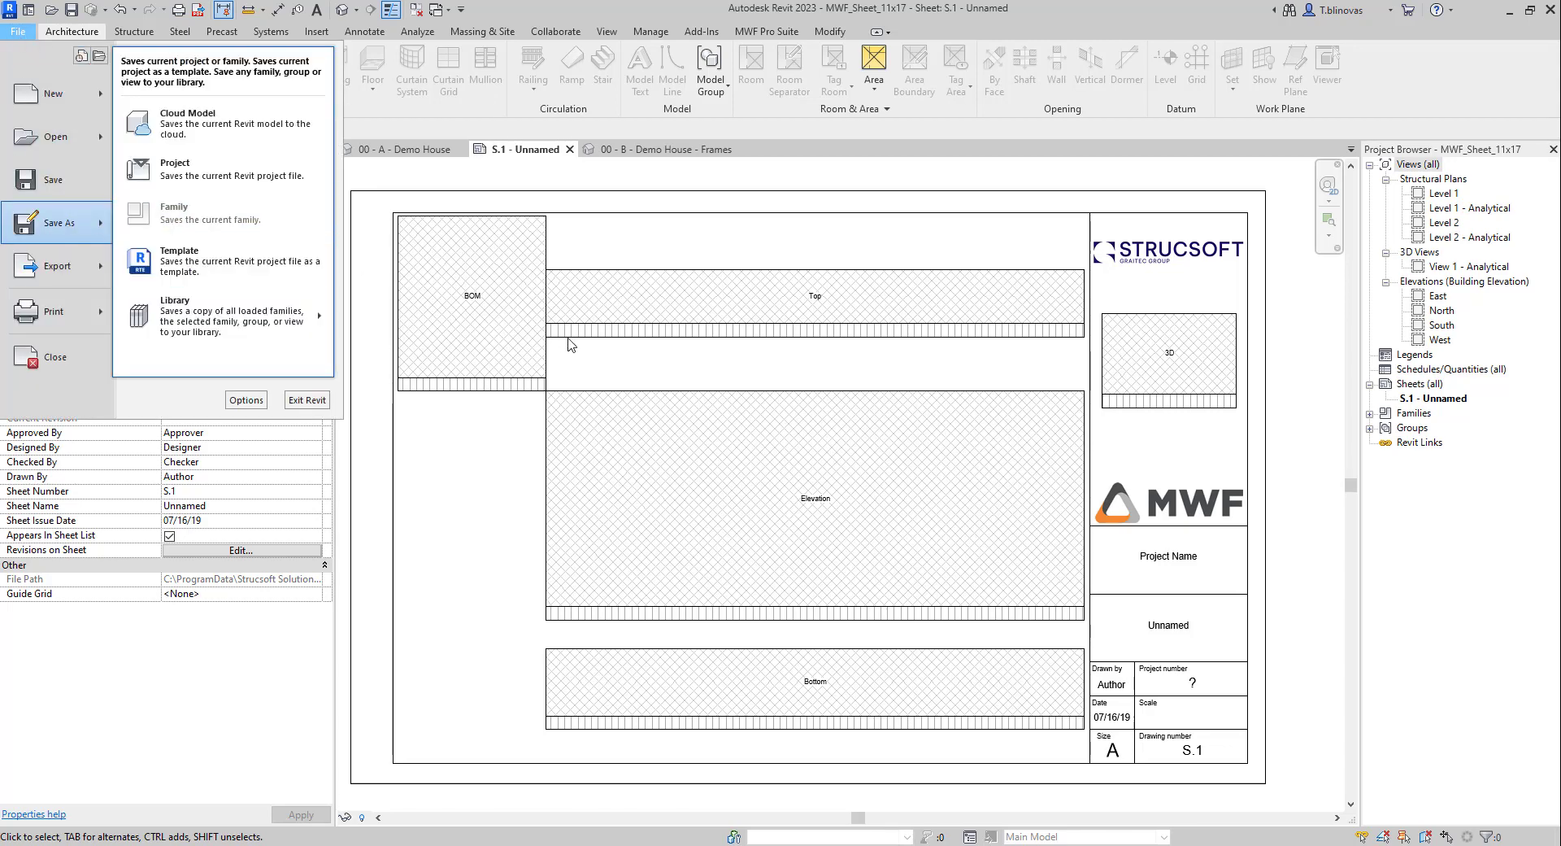
left_click(226, 172)
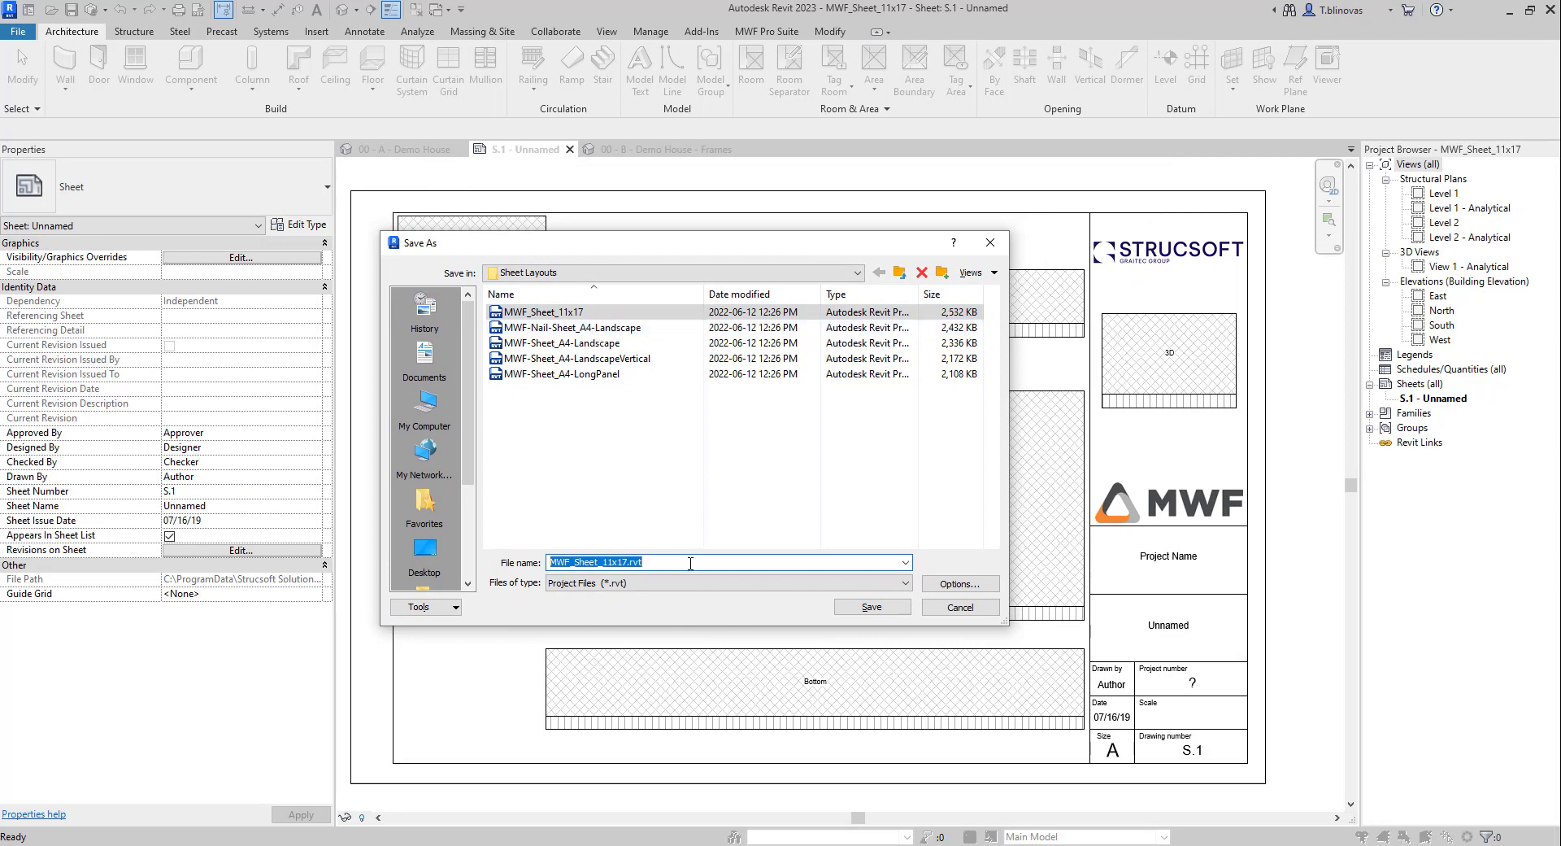
type("te")
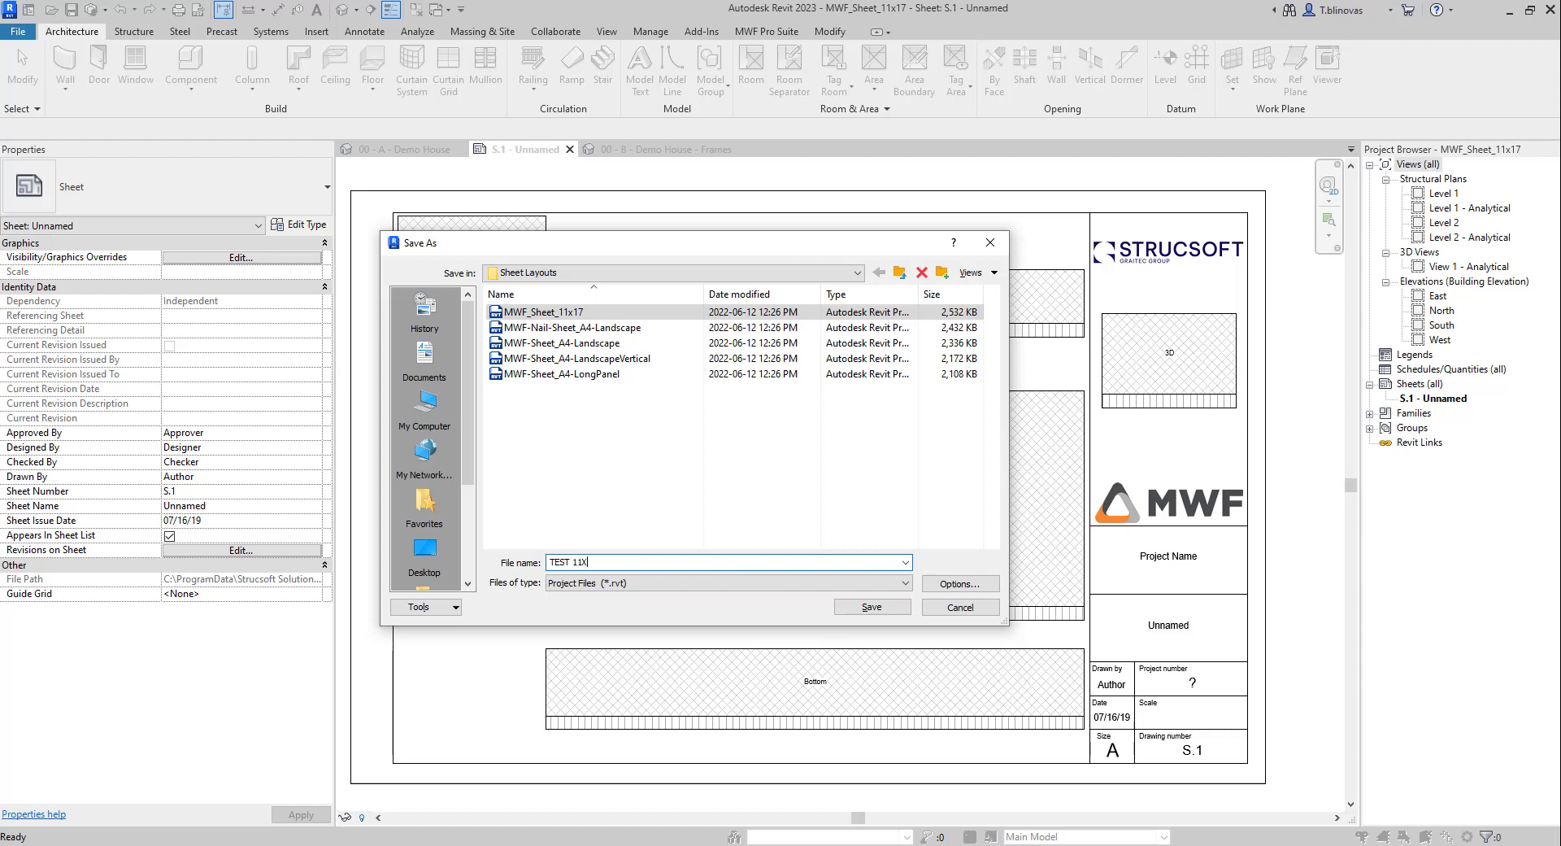
left_click(886, 611)
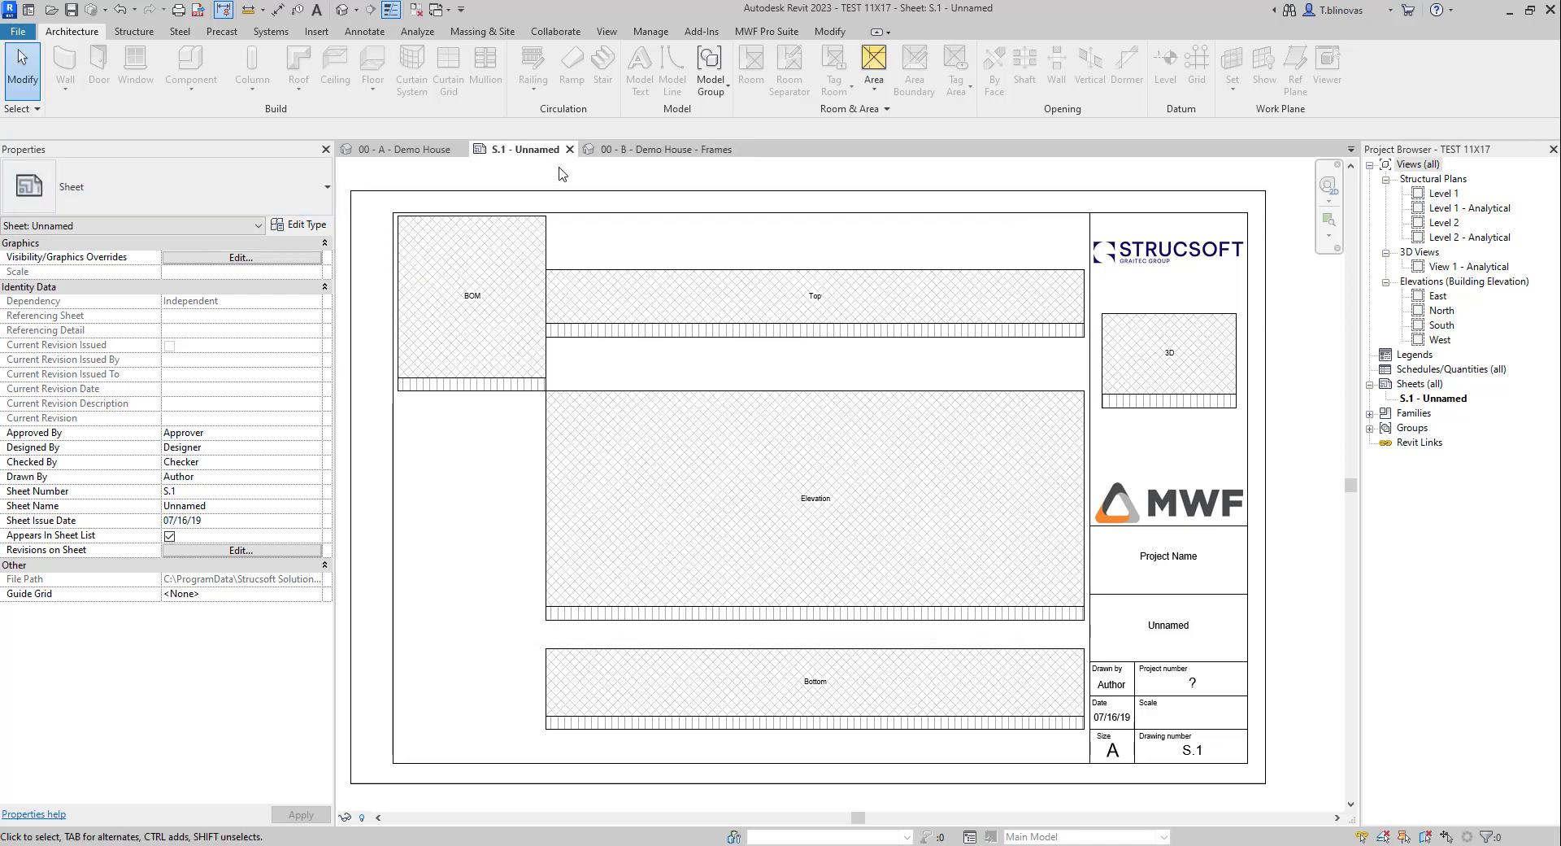
Step: In the Demo House project, open the Demo Shop Drawing settings from the Wall Drawings Manager
left_click(428, 150)
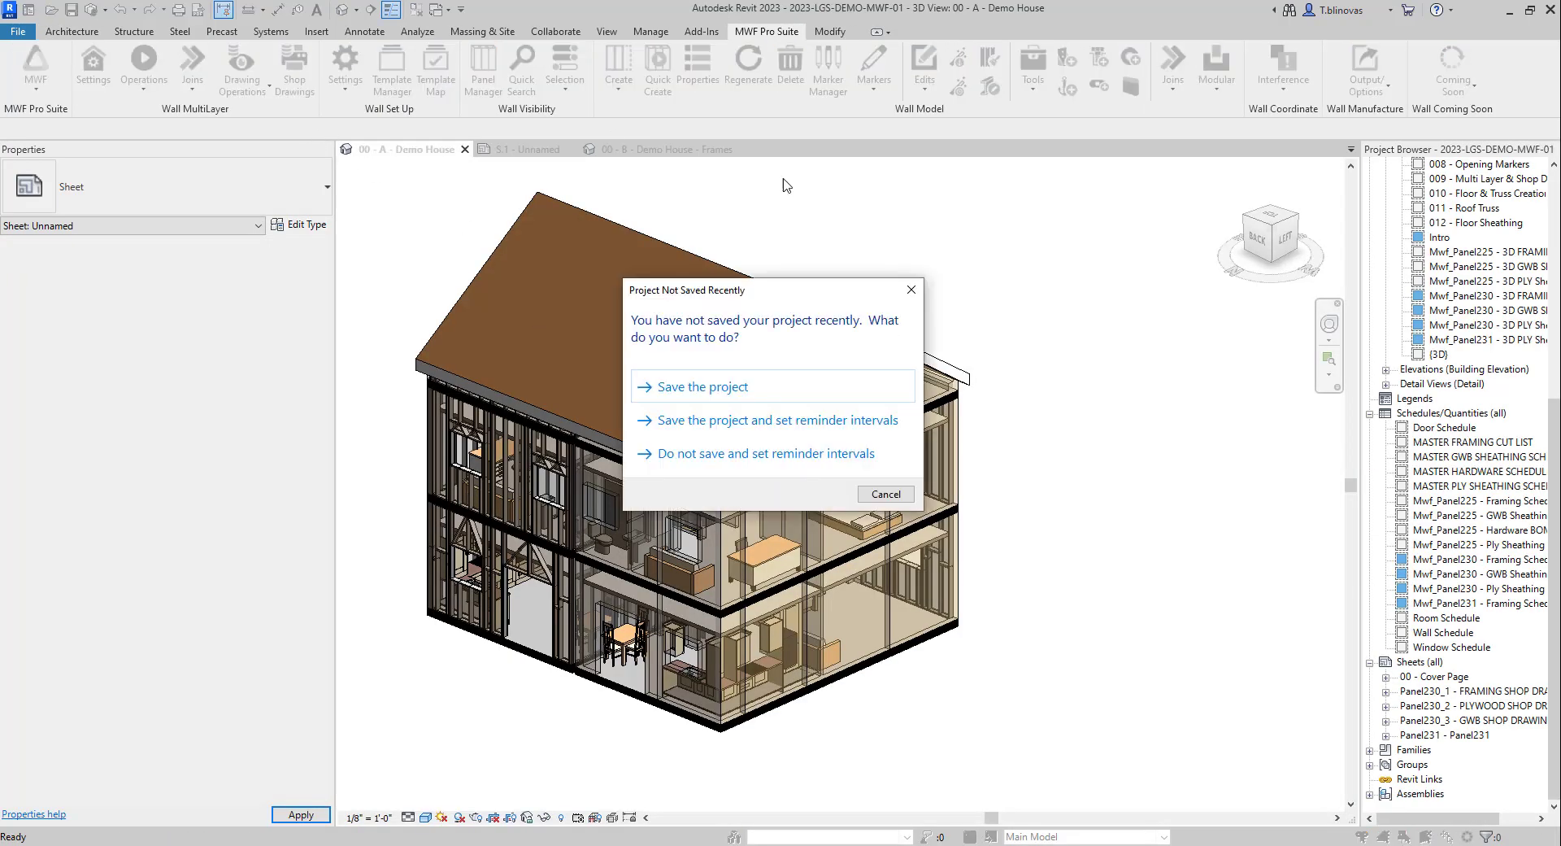
left_click(911, 290)
left_click(242, 81)
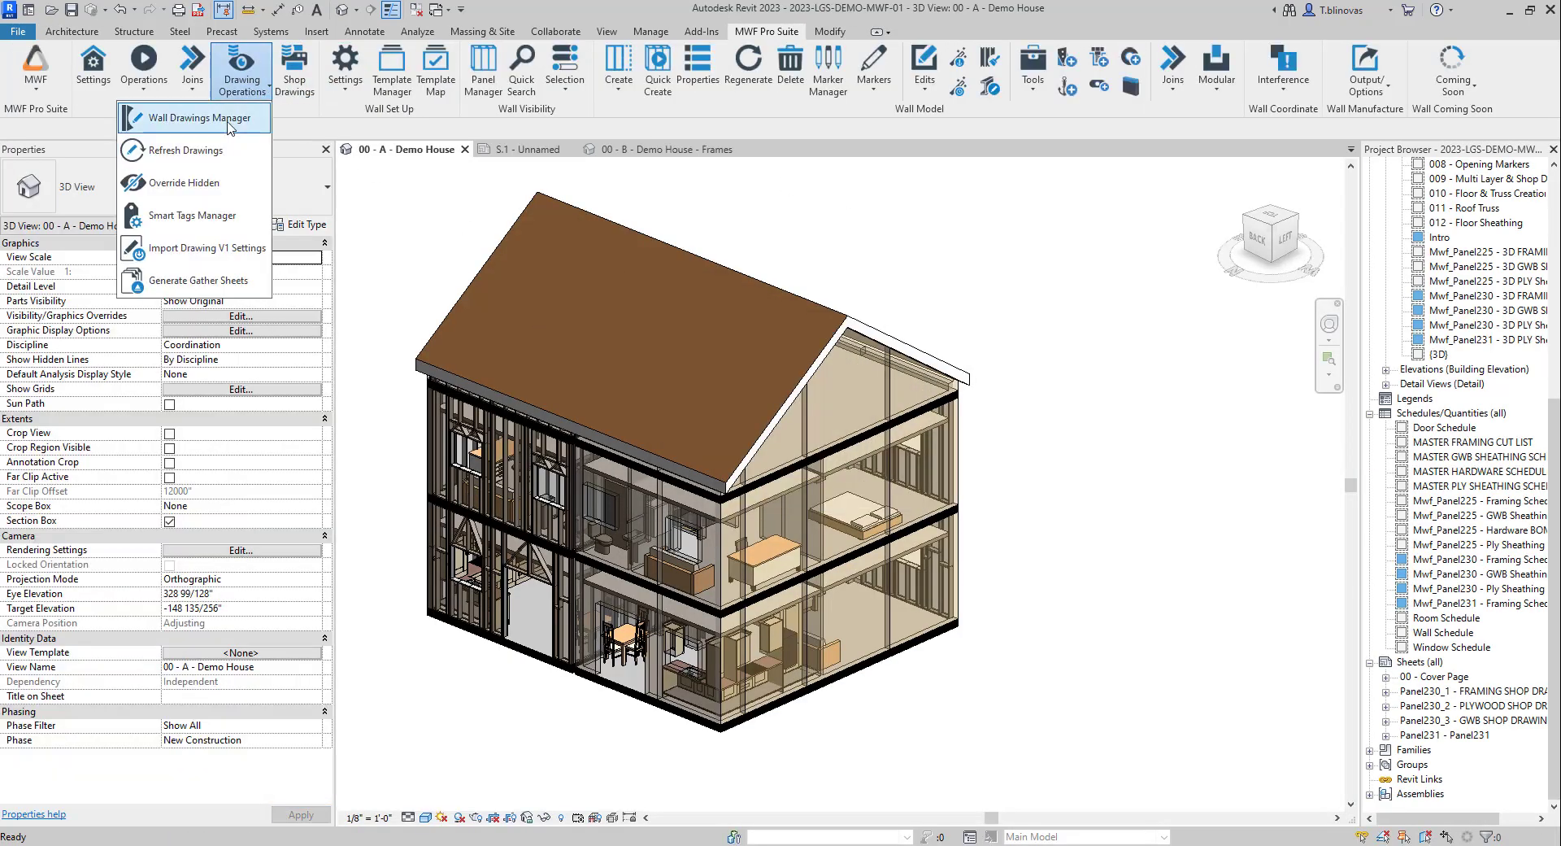
left_click(198, 118)
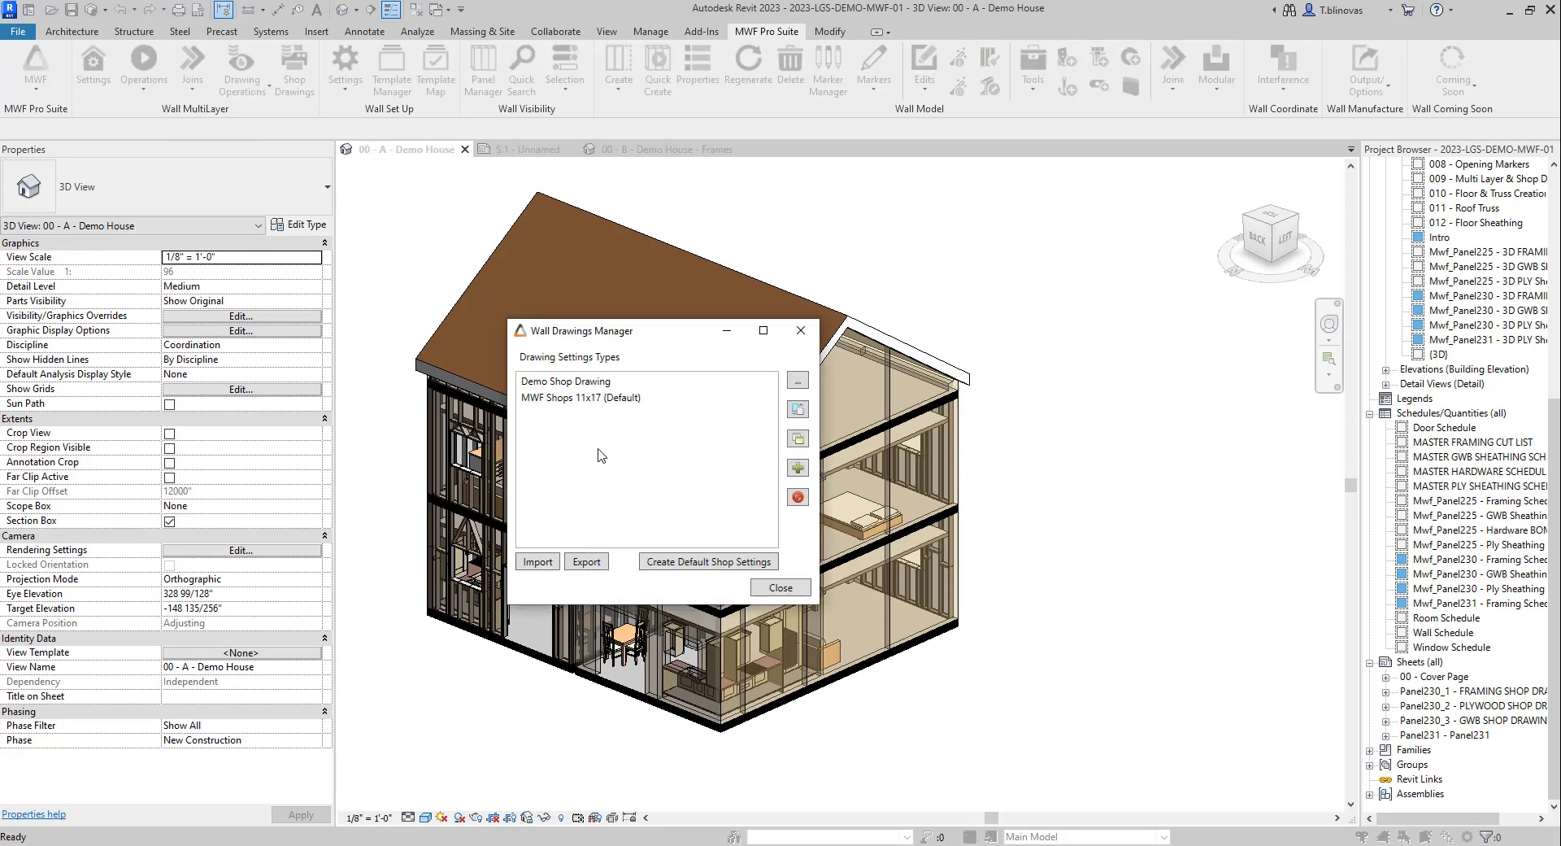
left_click(551, 388)
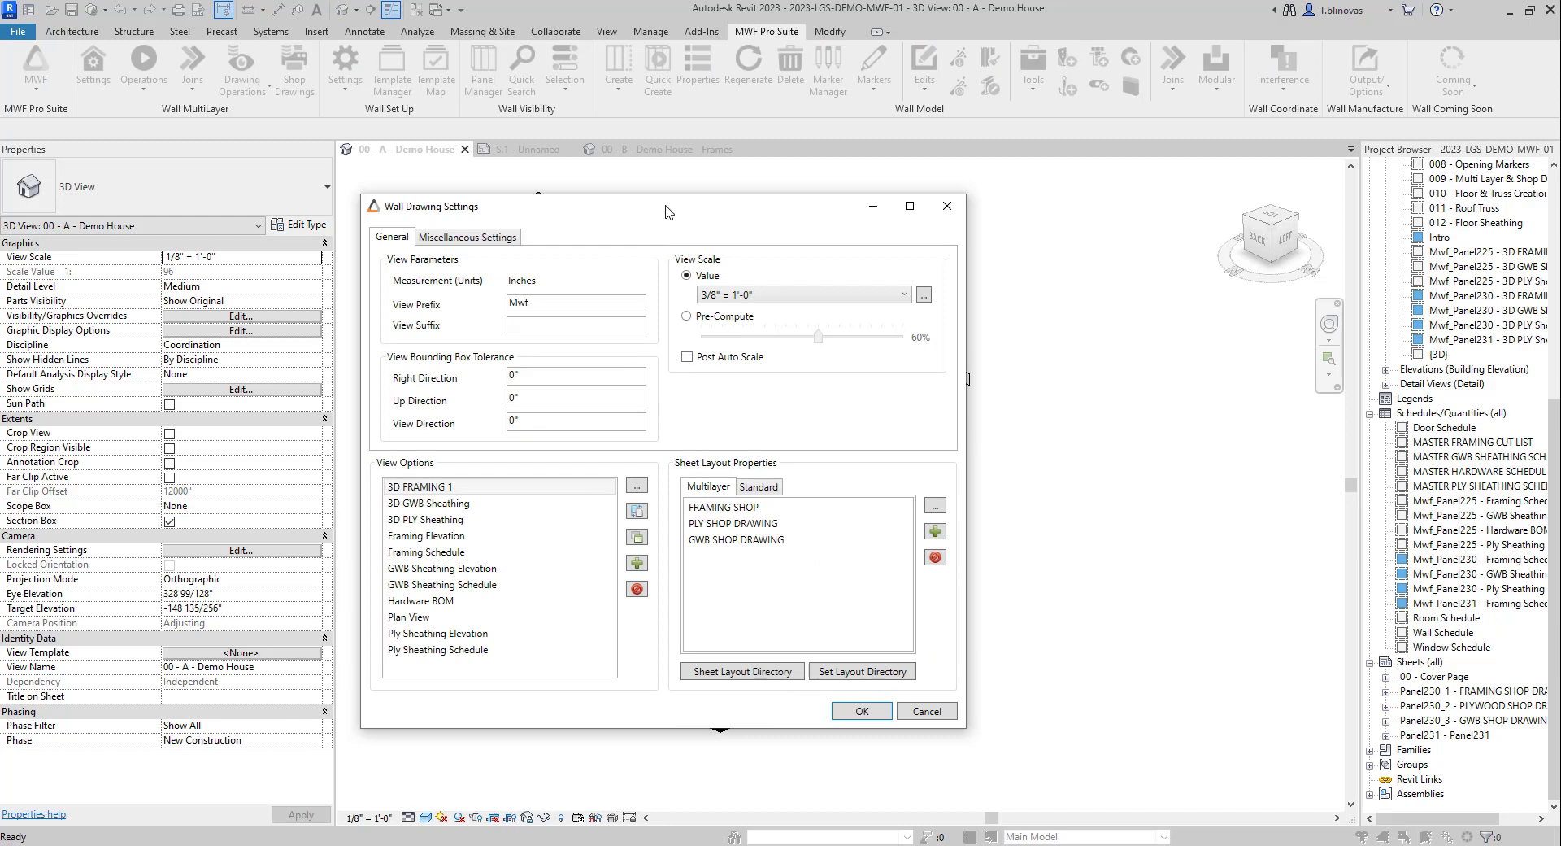
left_click_drag(665, 212, 609, 179)
Step: Select the FRAMING SHOP layout and check that TEST 11X17 is in the sheet layout directory
left_click(666, 478)
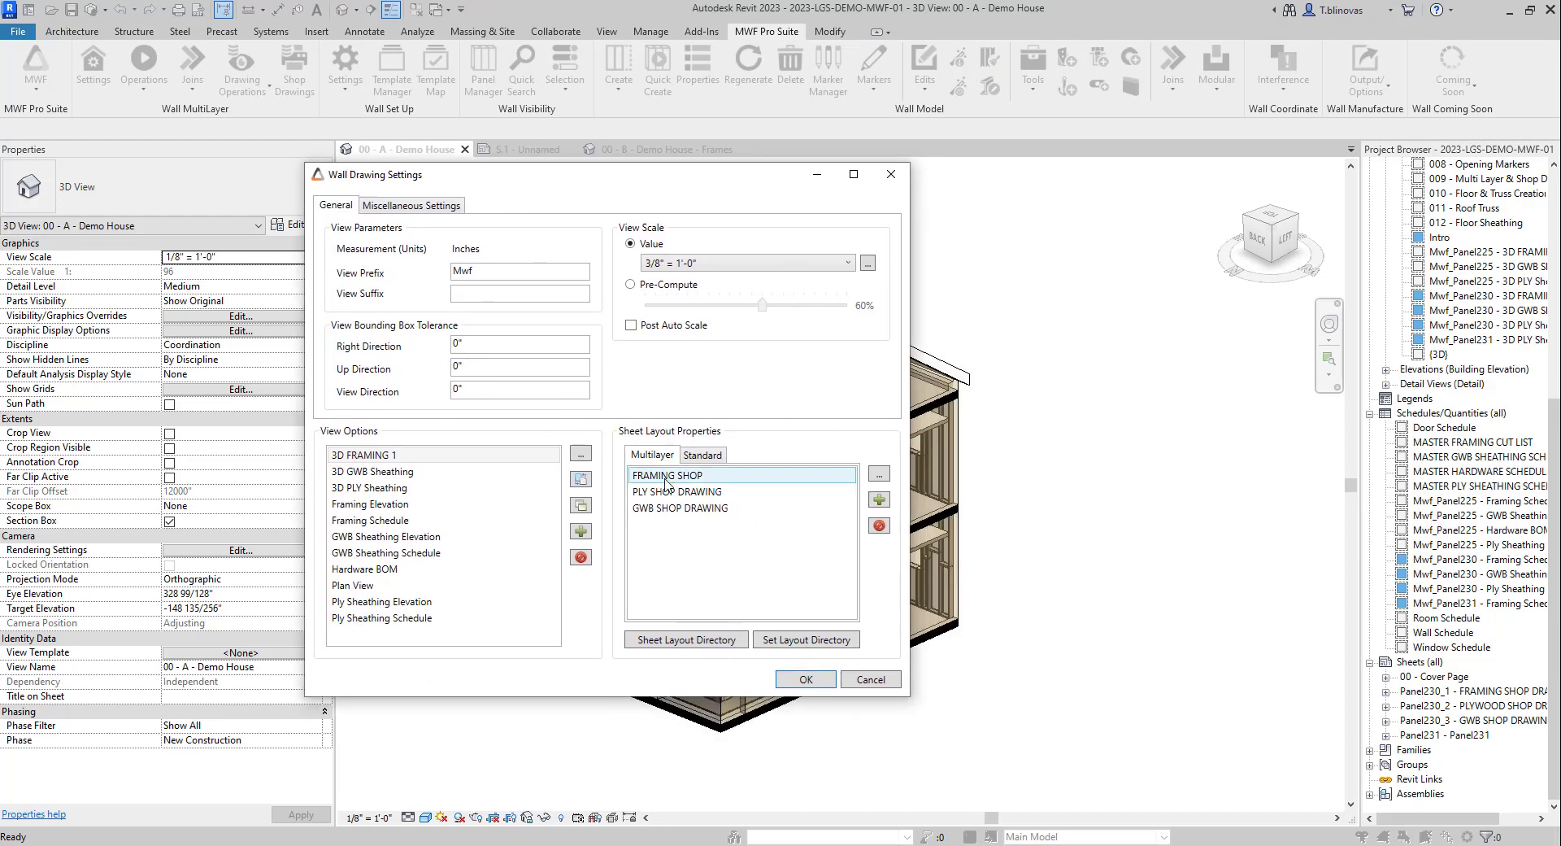
left_click(827, 642)
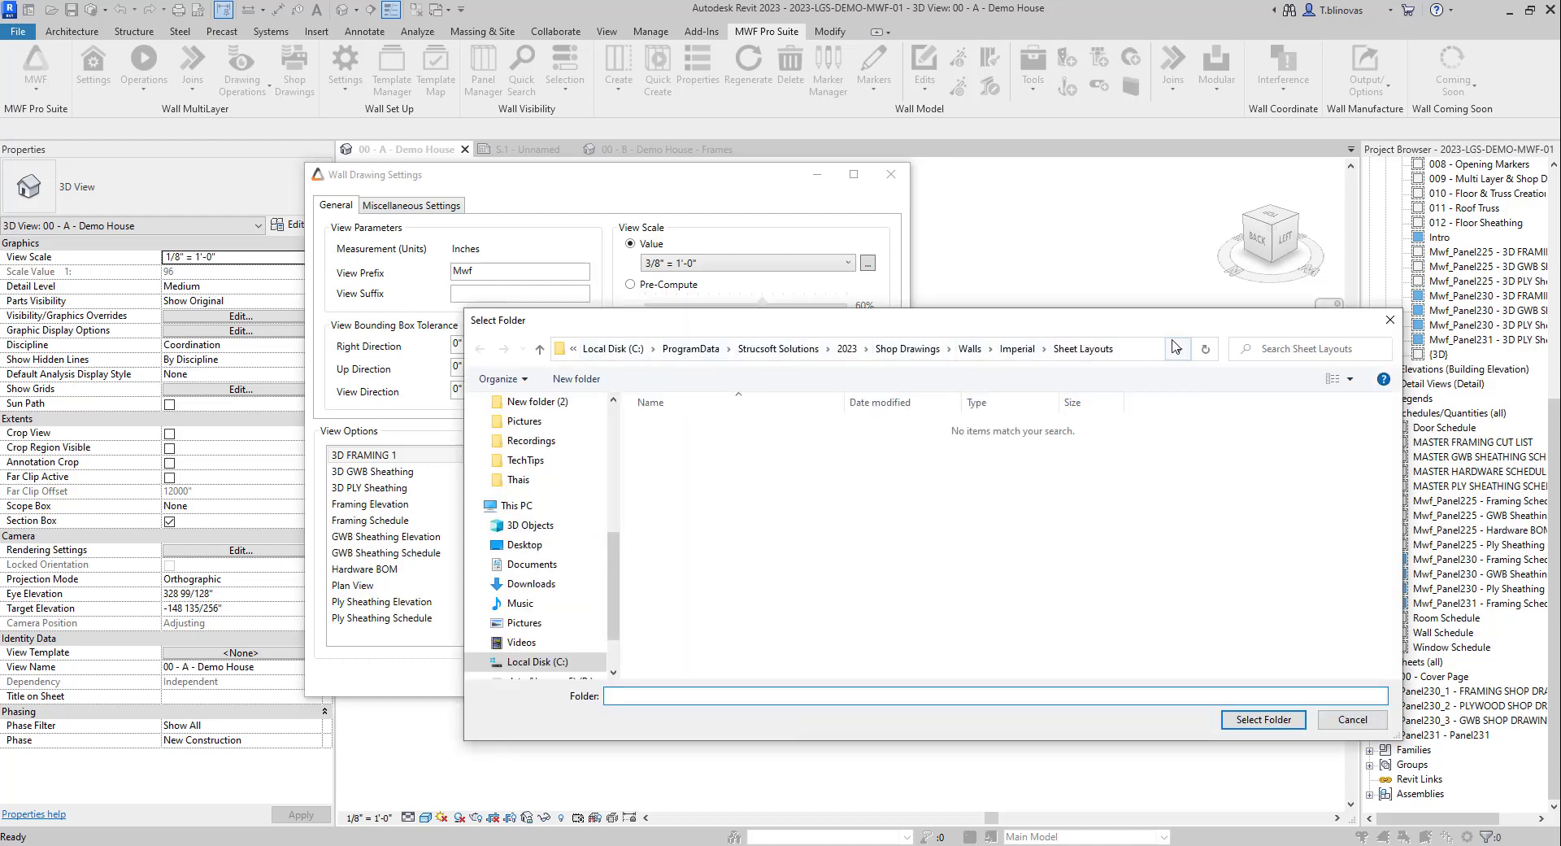
left_click(1252, 719)
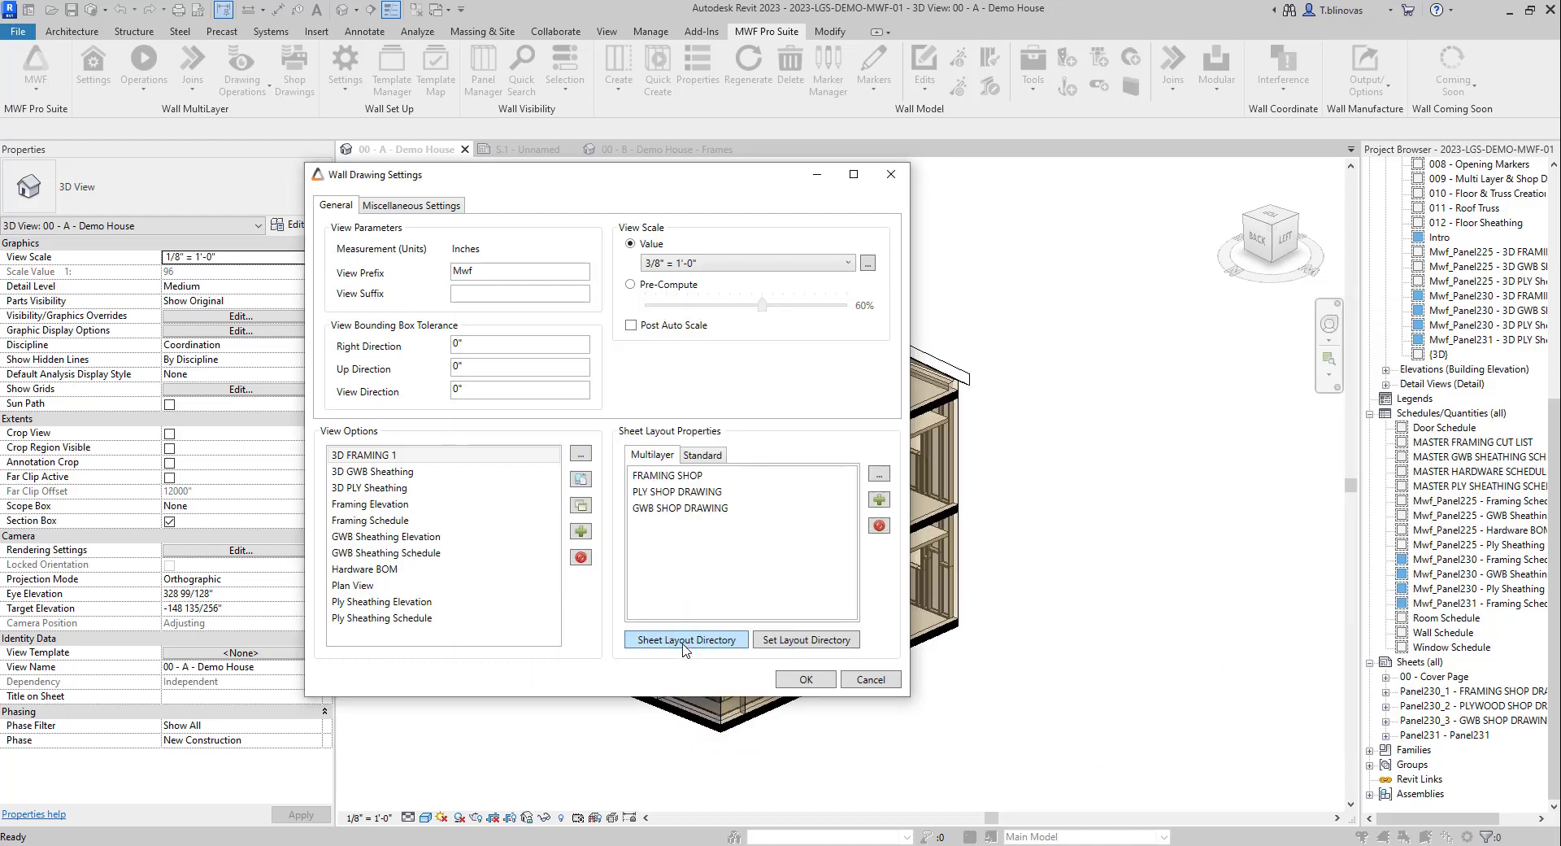
left_click(684, 645)
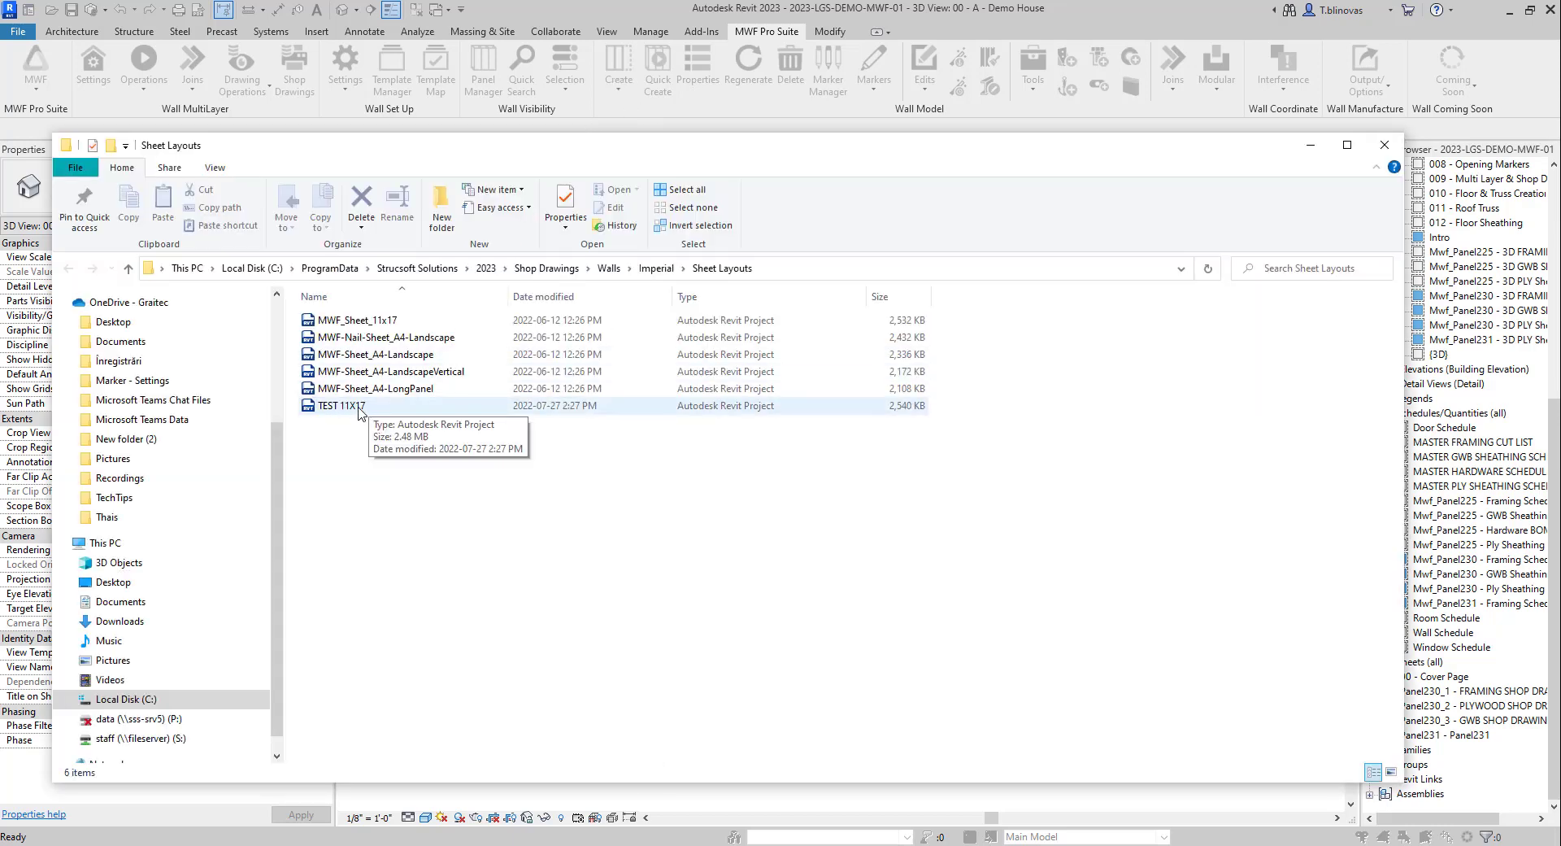
left_click(1384, 144)
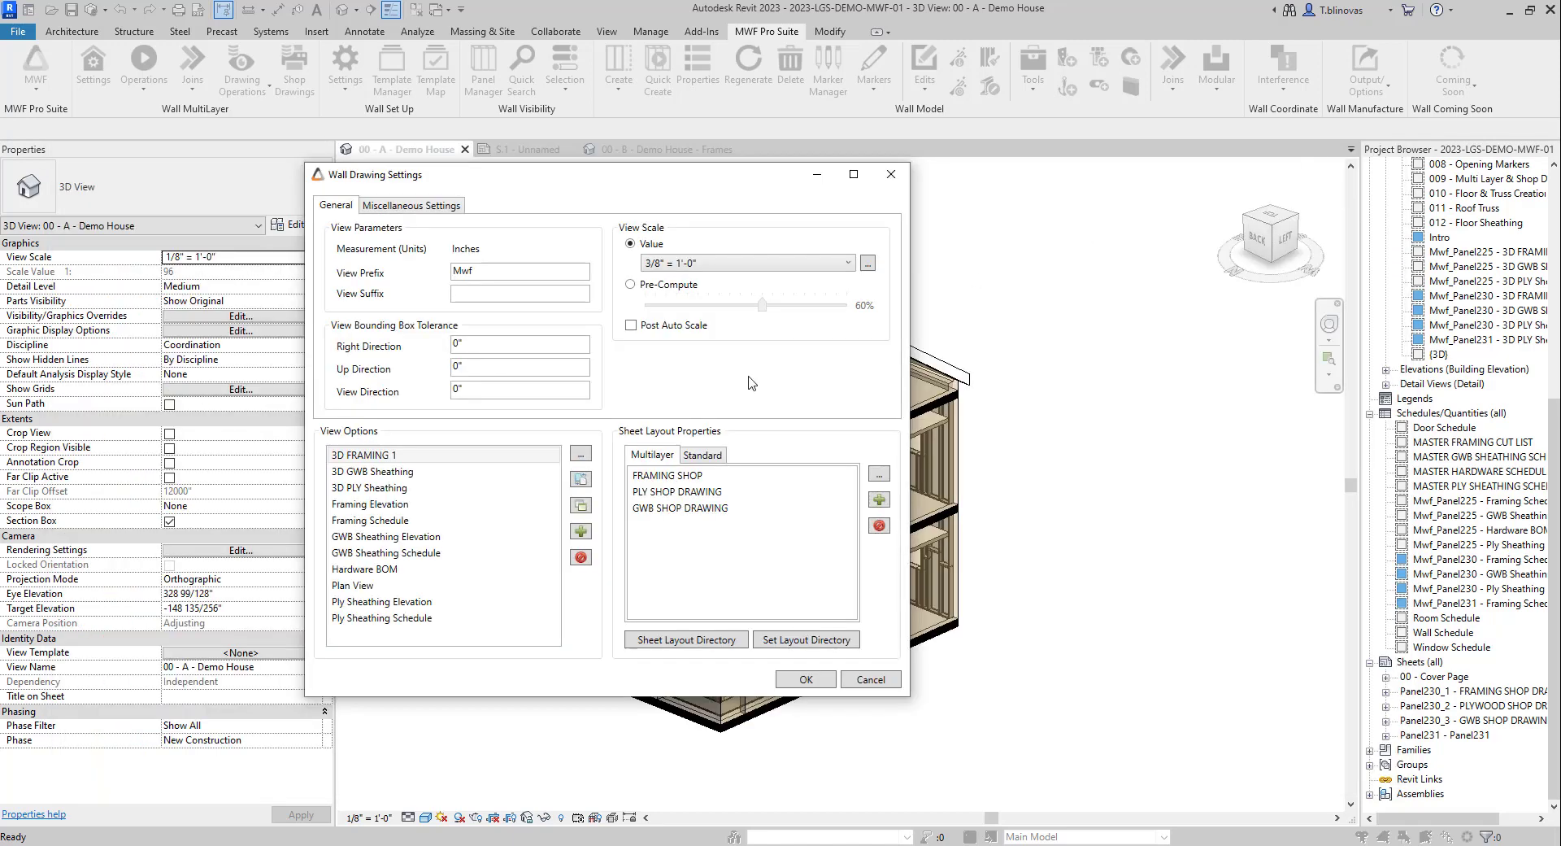
Step: Set the FRAMING SHOP sheet's layout to TEST 11X17 and confirm both Sheet Properties and Wall Drawing Settings
double_click(674, 476)
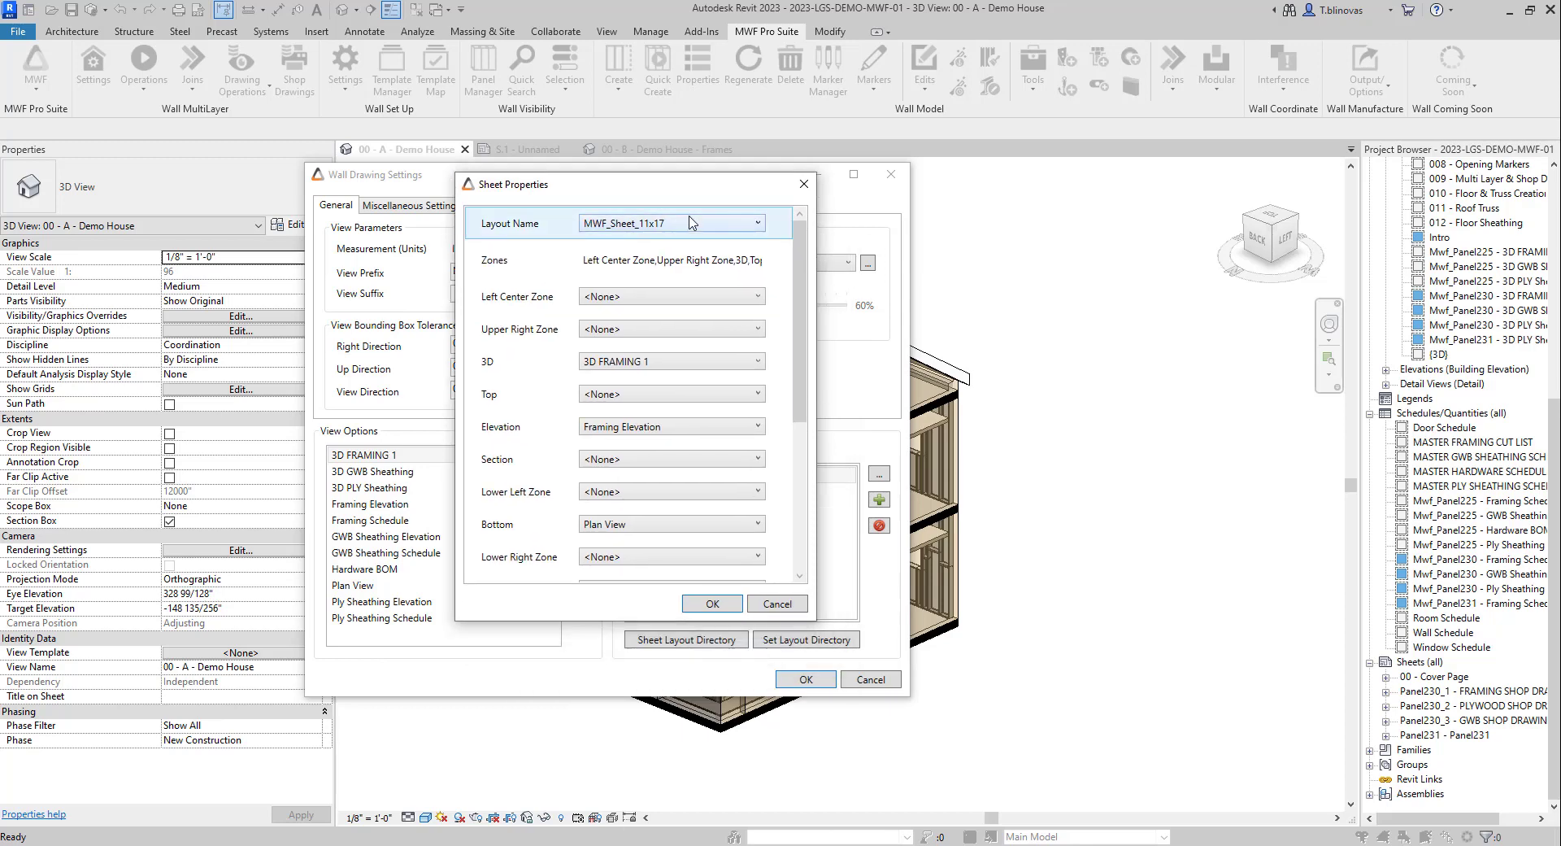
left_click(691, 222)
left_click(626, 322)
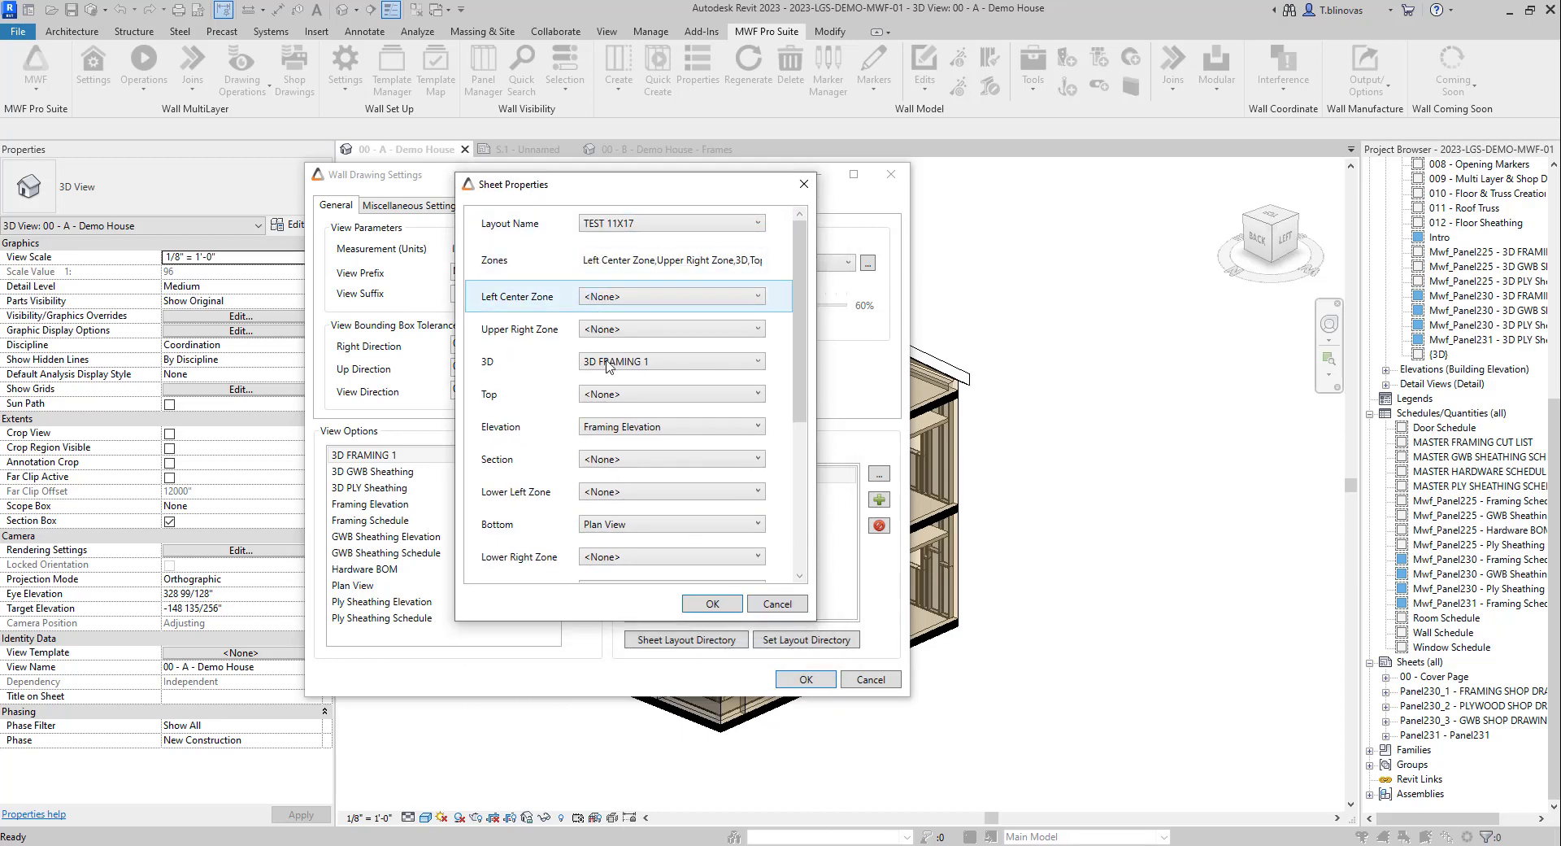
mouse_move(799, 409)
left_mouse_down()
mouse_move(796, 575)
mouse_move(823, 402)
left_mouse_up()
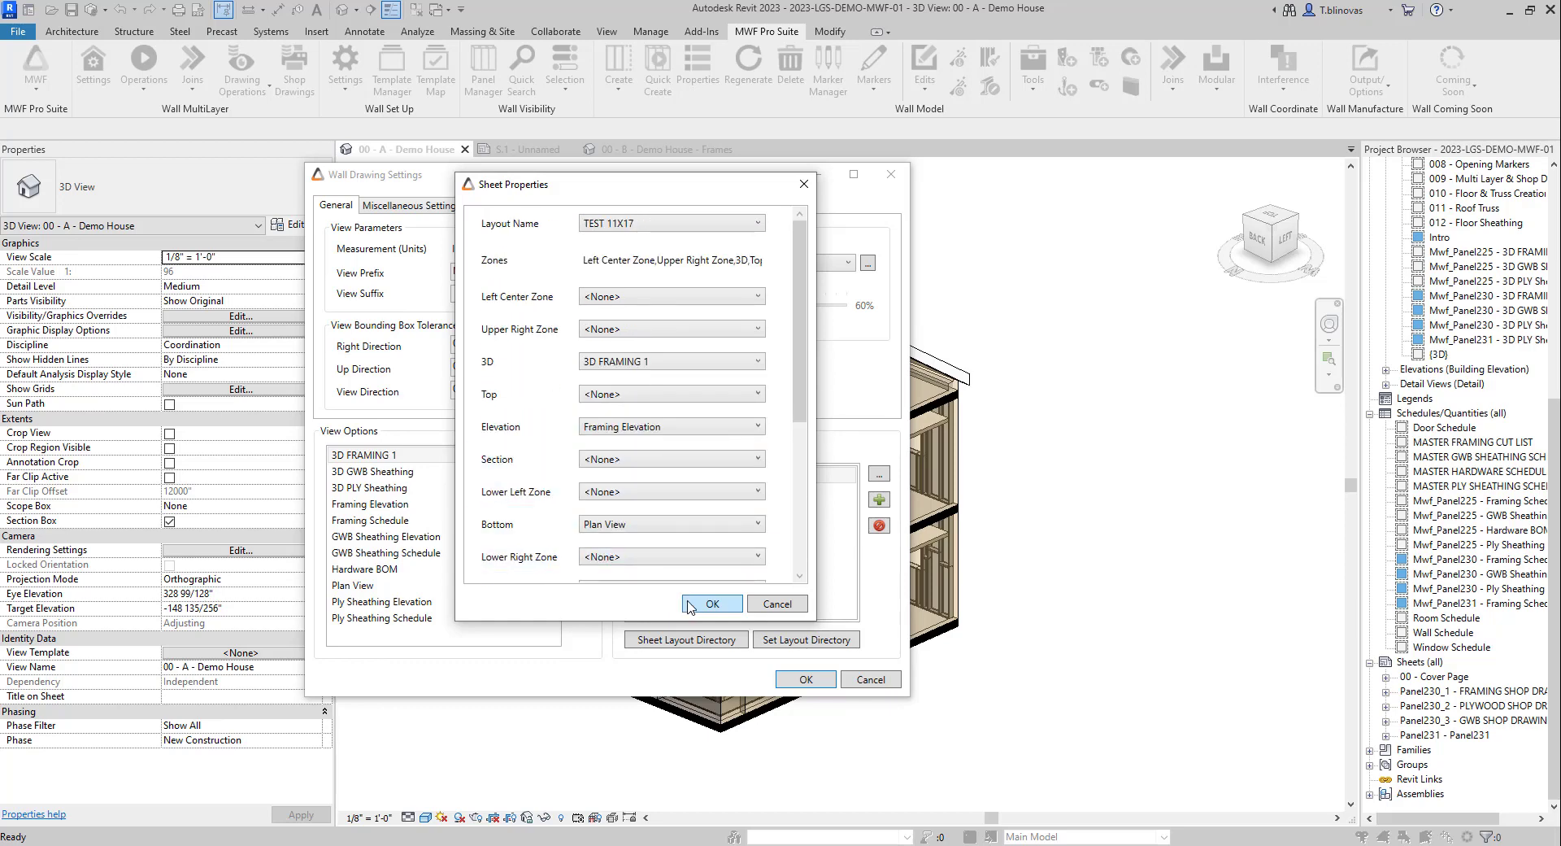
left_click(712, 603)
left_click(807, 680)
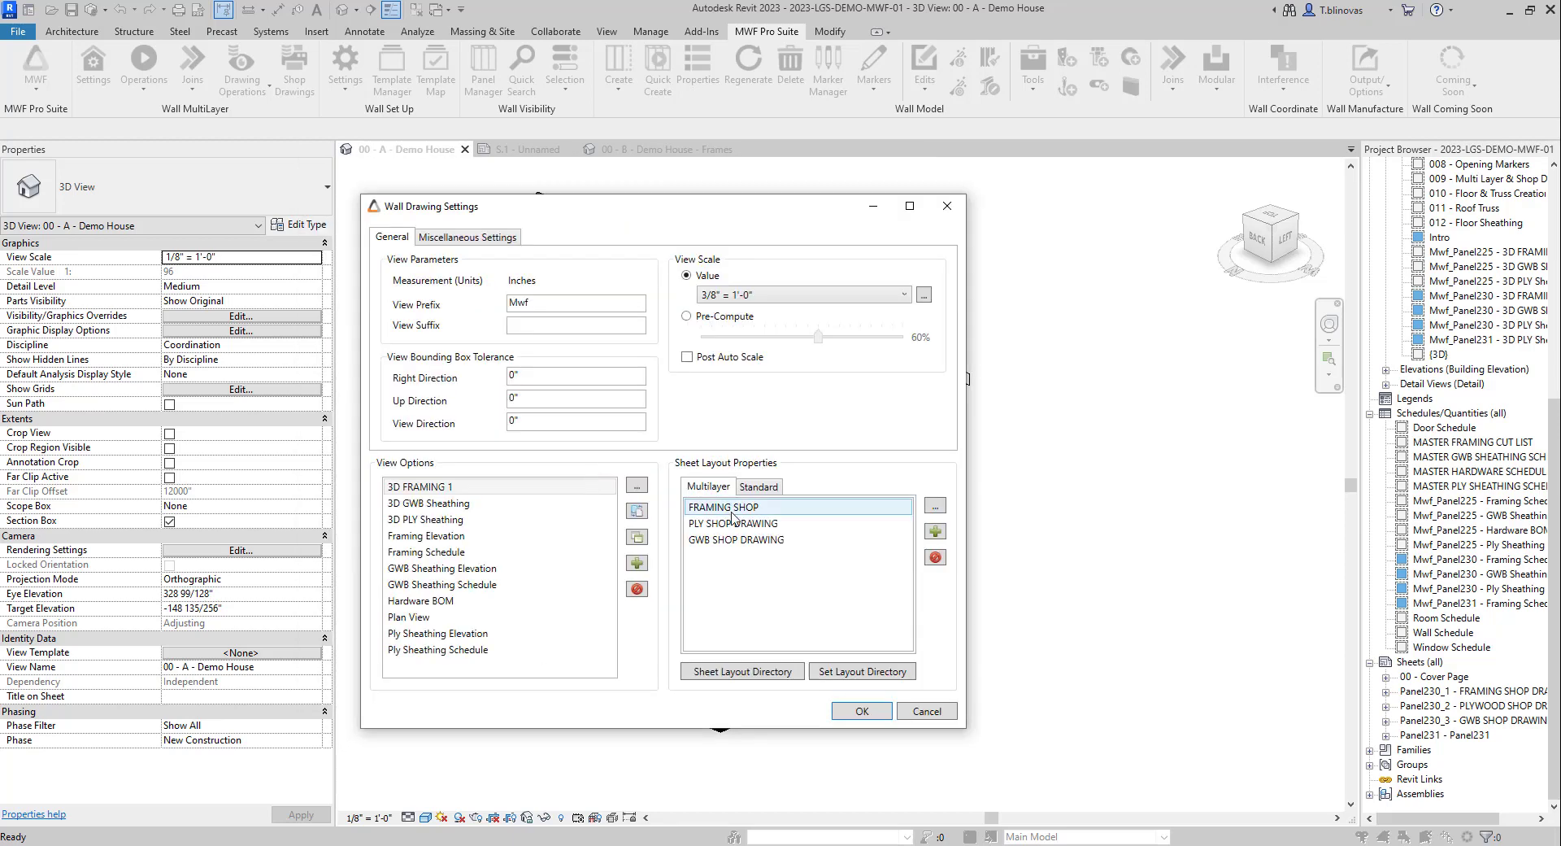
Step: Review FRAMING SHOP's Sheet Properties to confirm TEST 11X17 maps 3D FRAMING 1, Framing Elevation and Plan View to zones
double_click(731, 508)
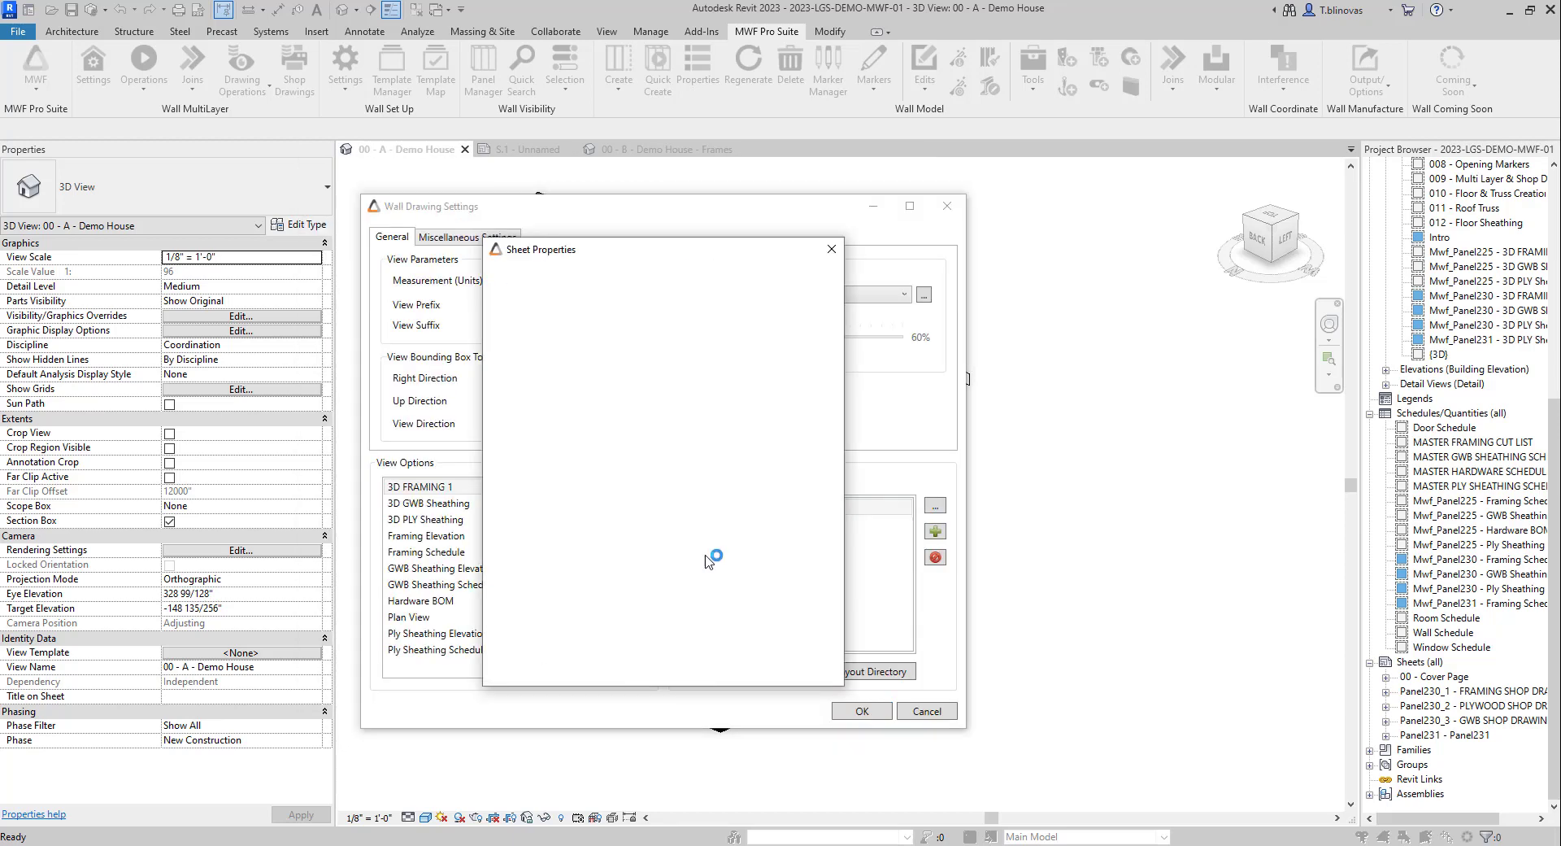
left_click_drag(655, 251, 528, 197)
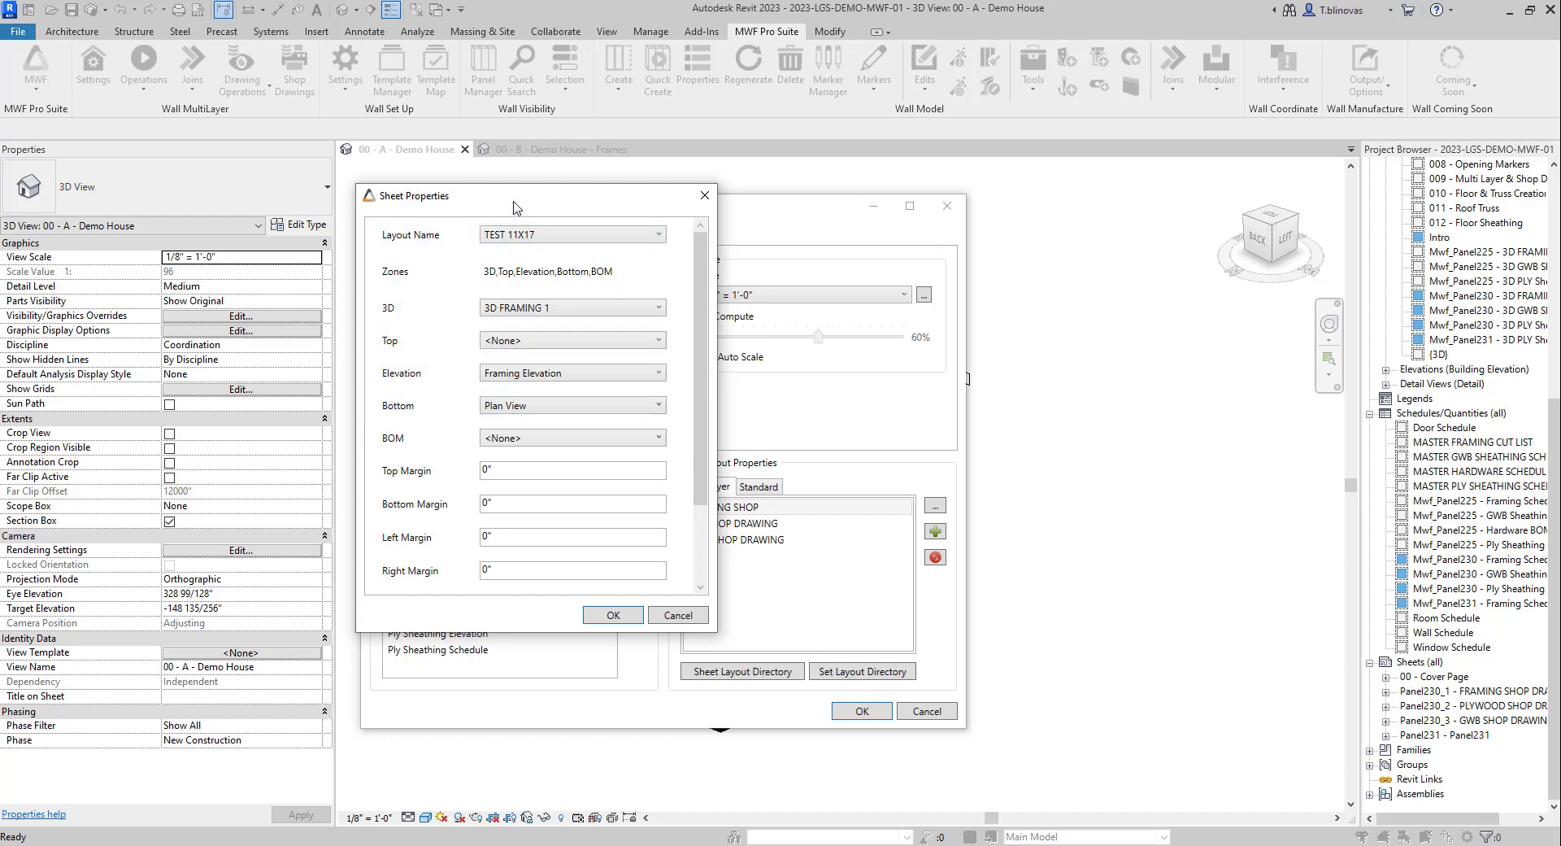
left_click_drag(515, 201, 600, 198)
left_click(697, 613)
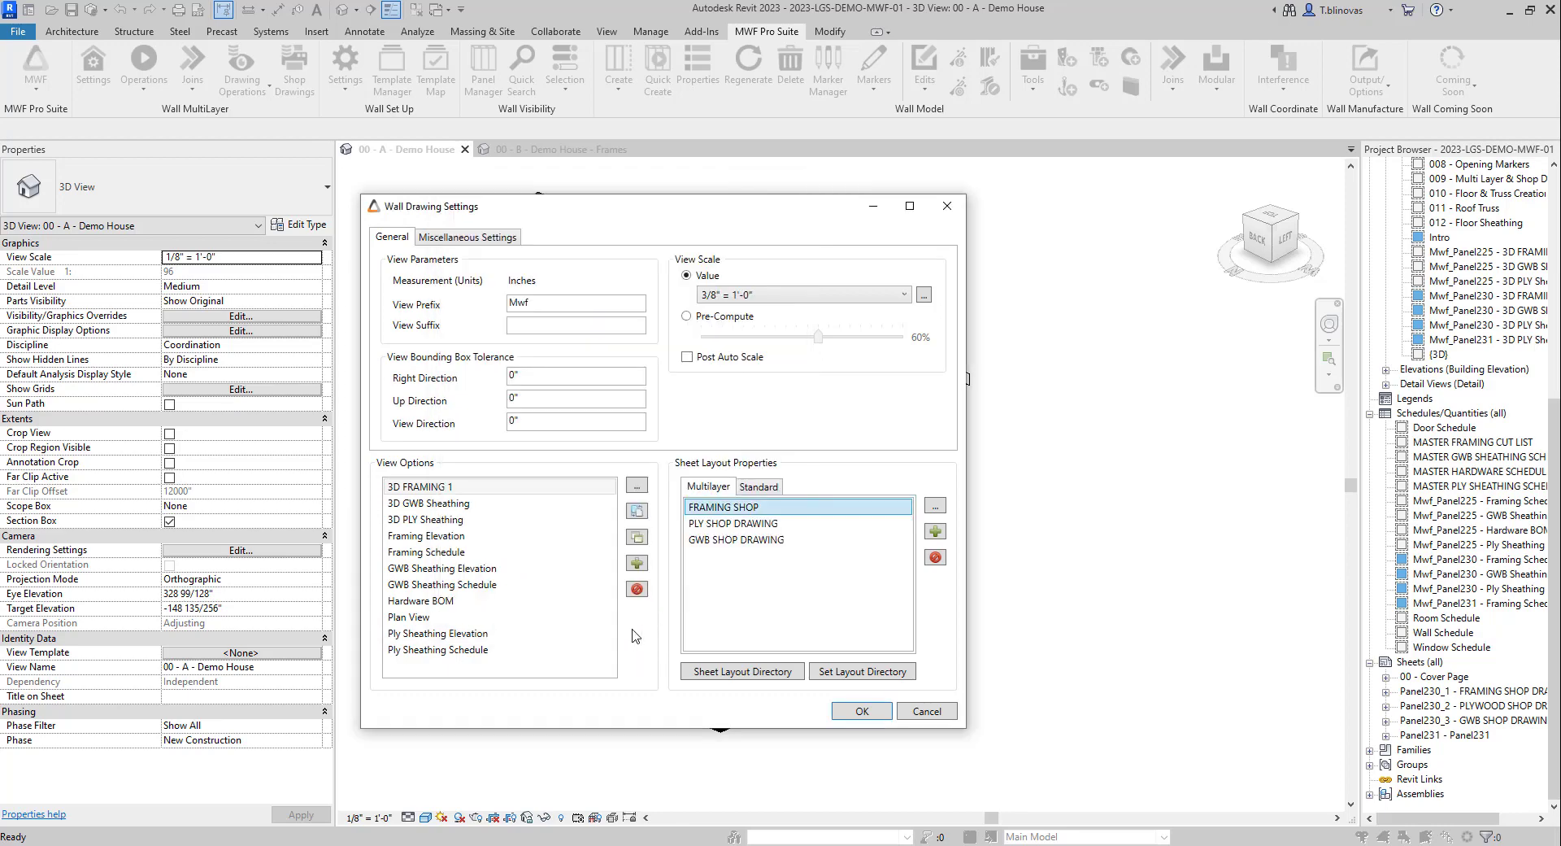